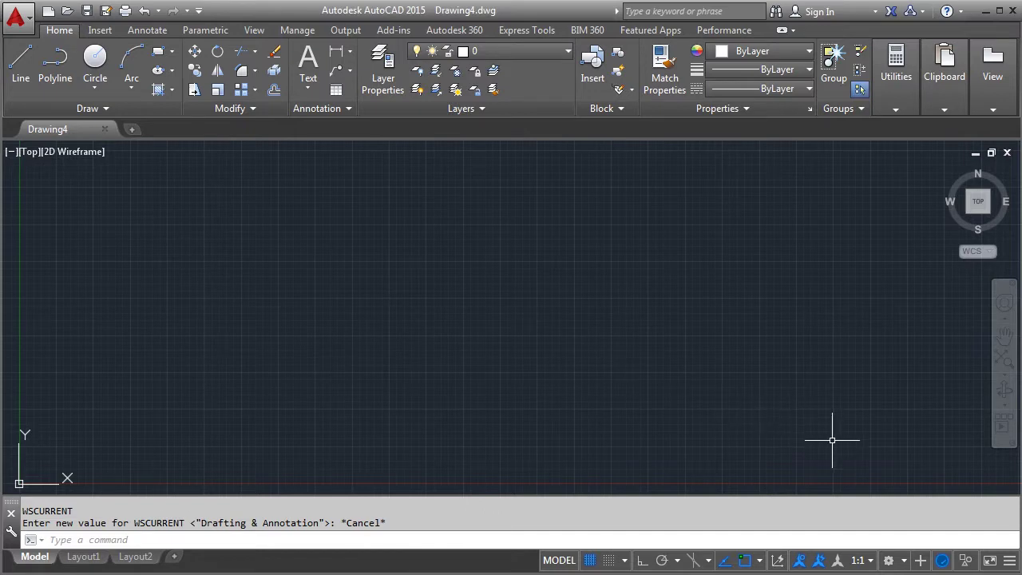
Step: Switch to the 3D Modeling workspace, SE Isometric view and Shaded with Edges style, then run UCSICON
click(905, 561)
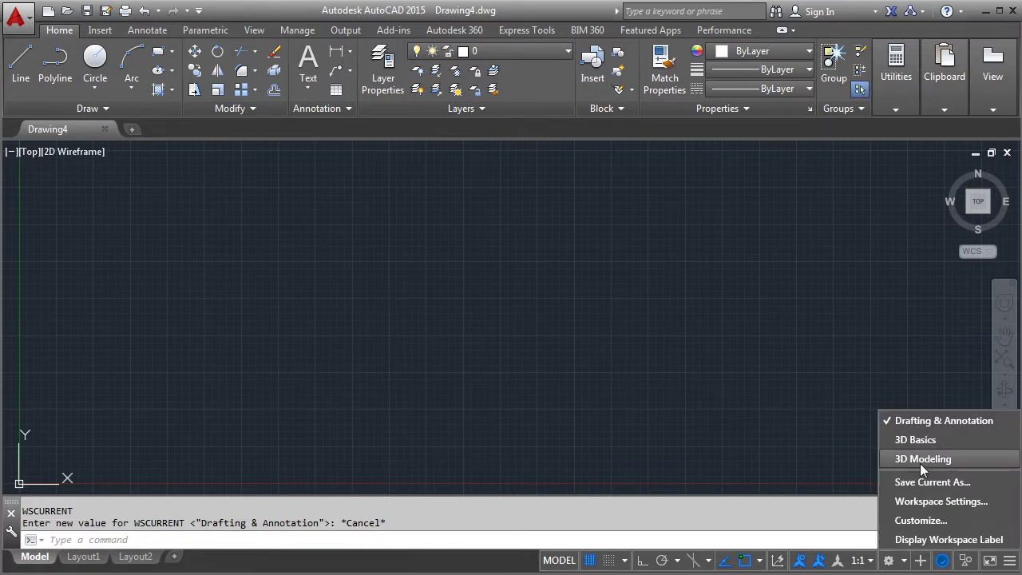
click(919, 462)
click(664, 71)
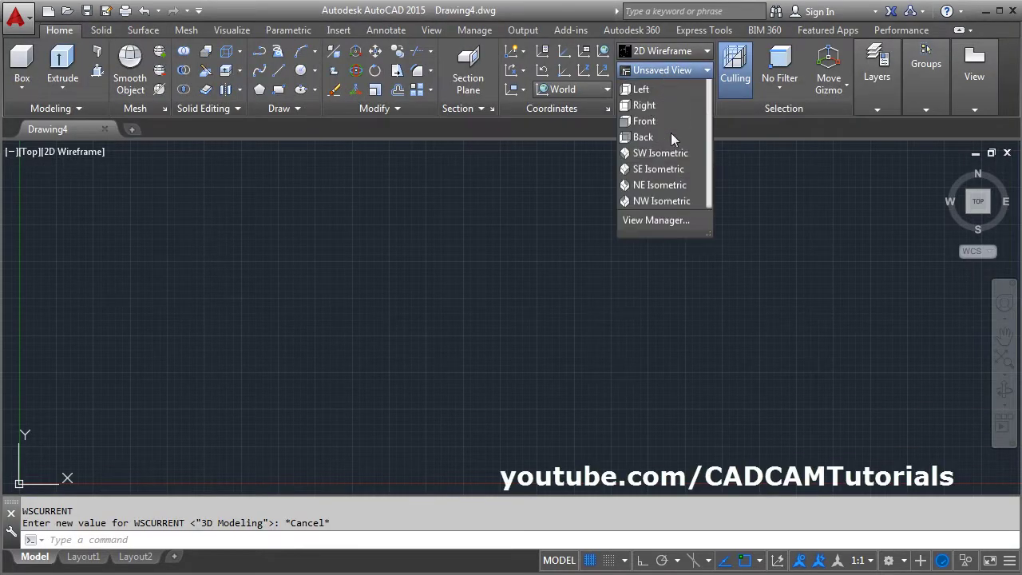
click(657, 199)
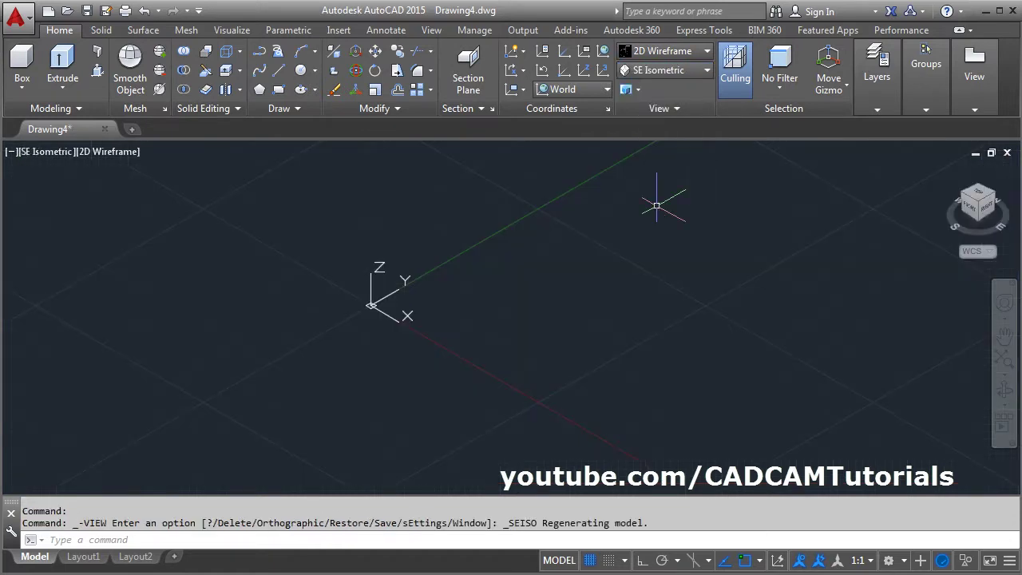
click(660, 51)
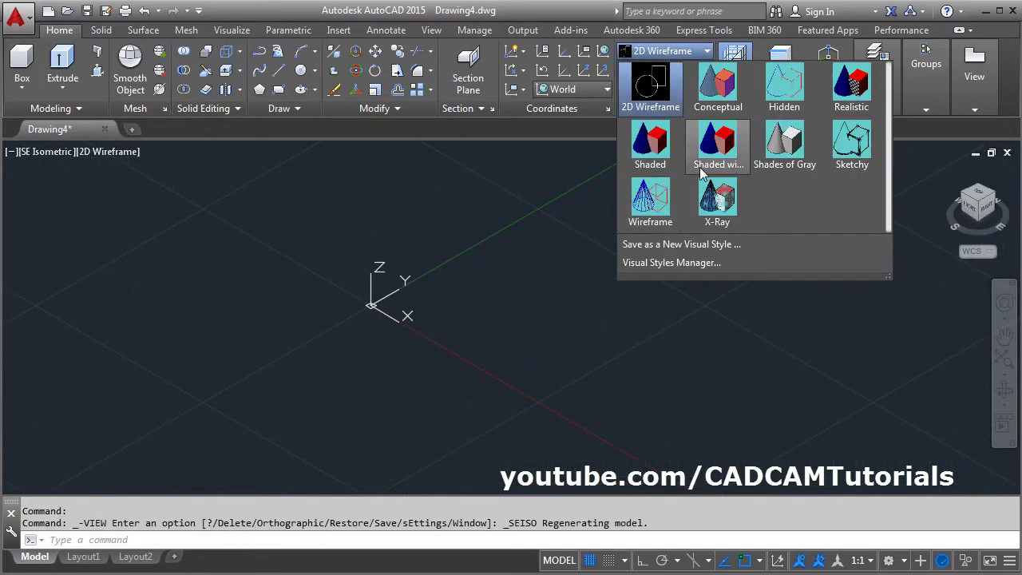
click(716, 147)
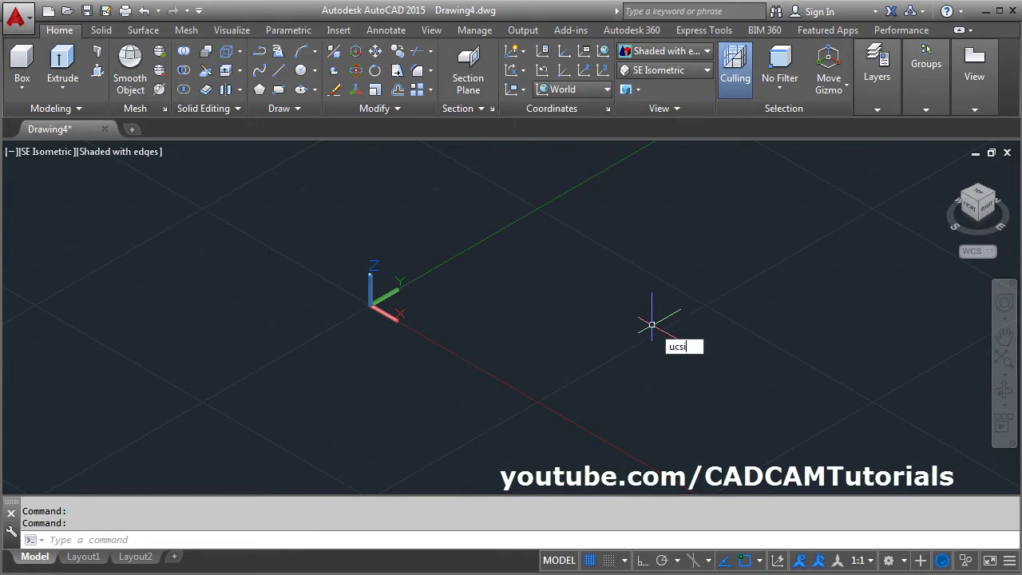
key(Return)
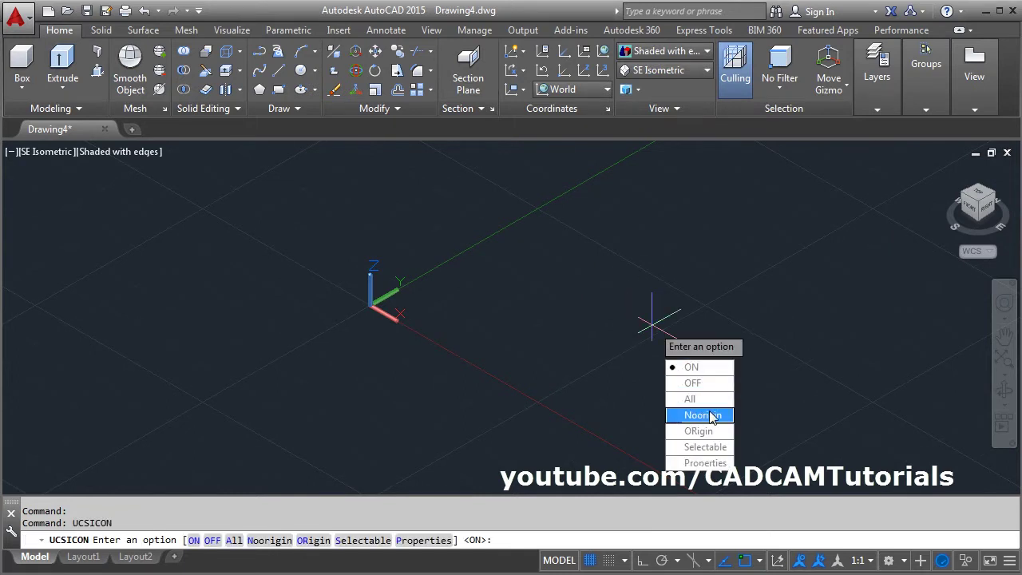
Step: Set the UCS icon to Noorigin and draw a torus of radius 5 with tube radius 1
click(703, 414)
key(Escape)
text(TOR)
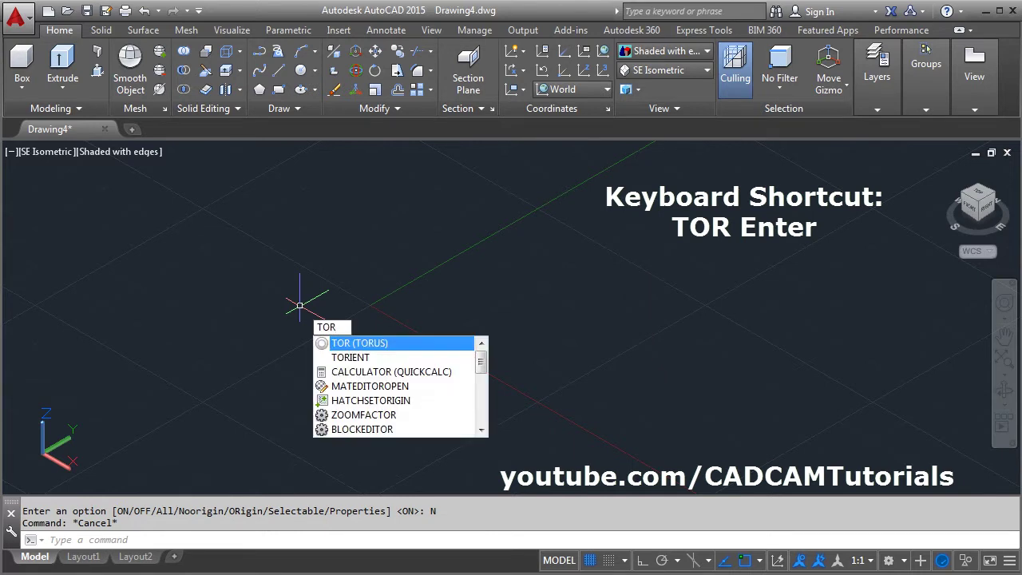
key(Return)
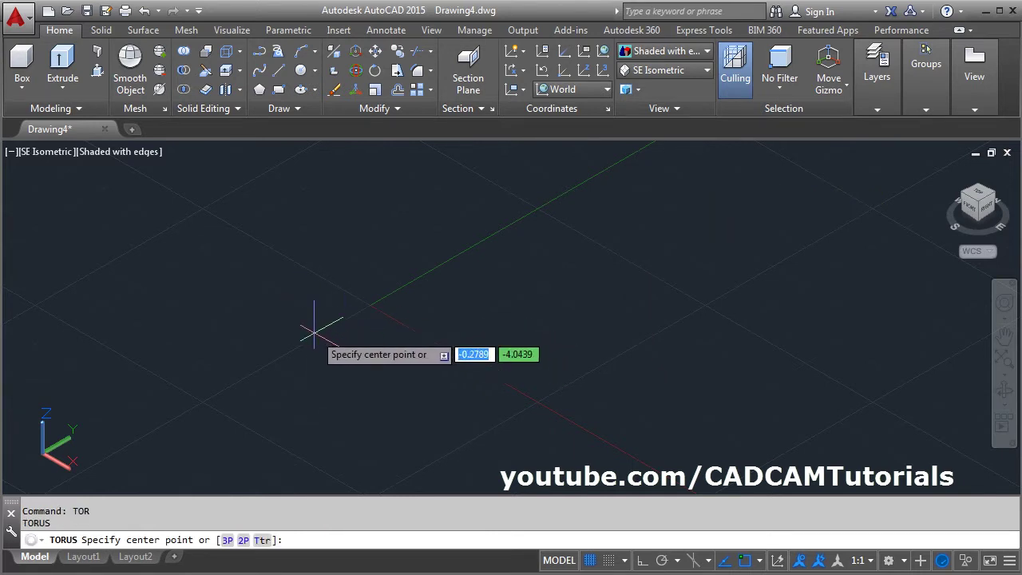
click(294, 323)
text(5)
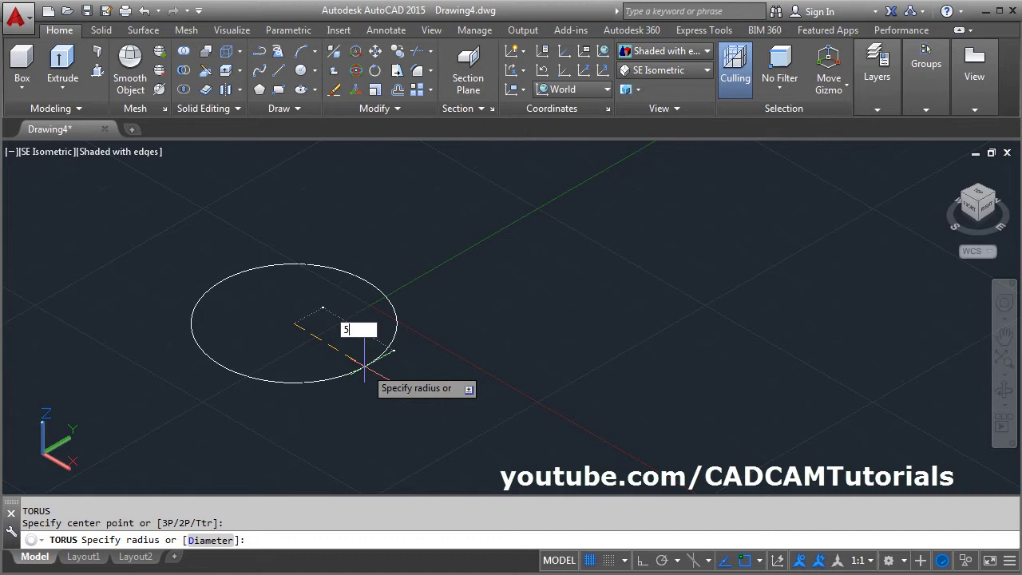
key(Return)
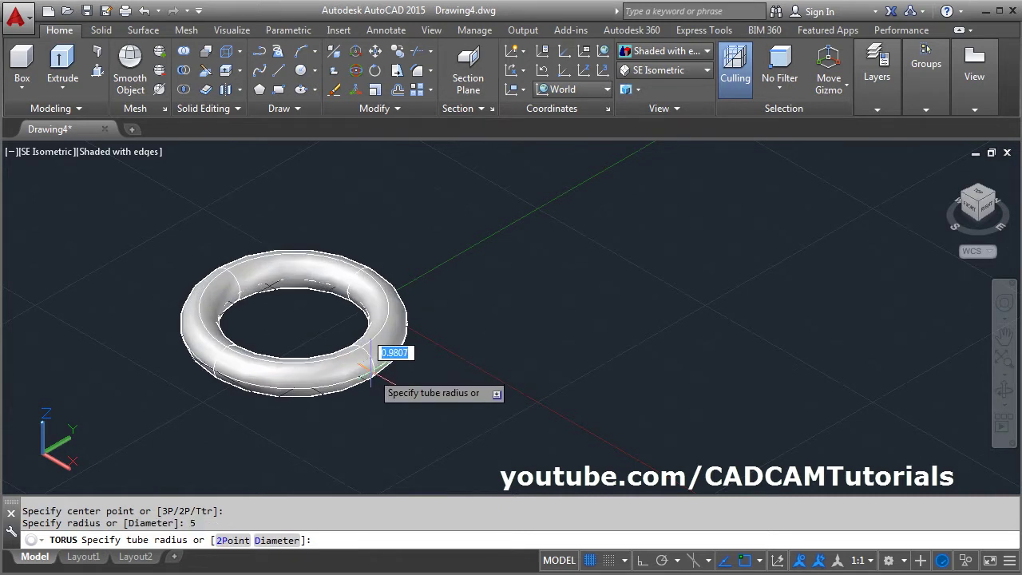
key(Return)
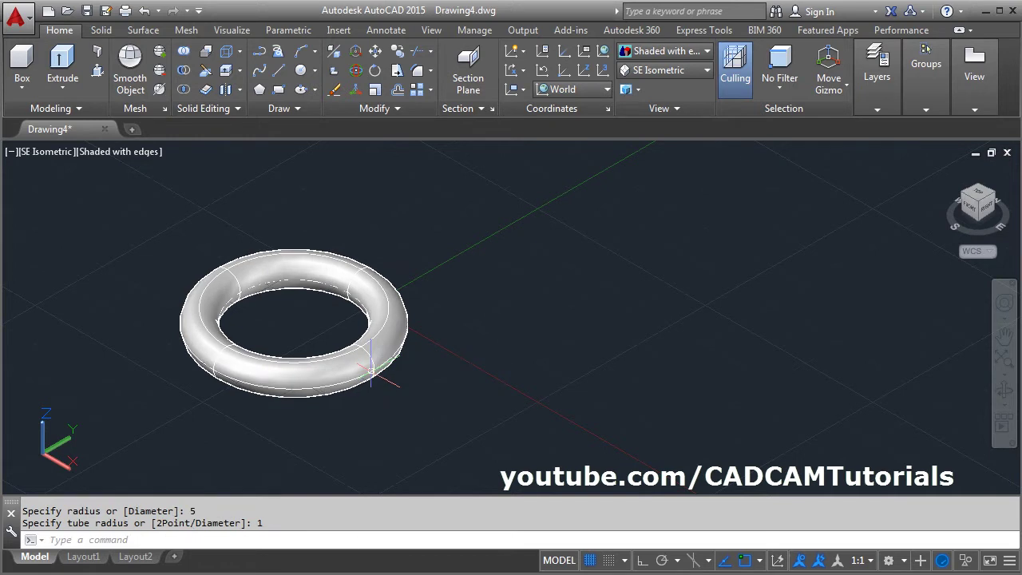
middle_drag(369, 369, 285, 369)
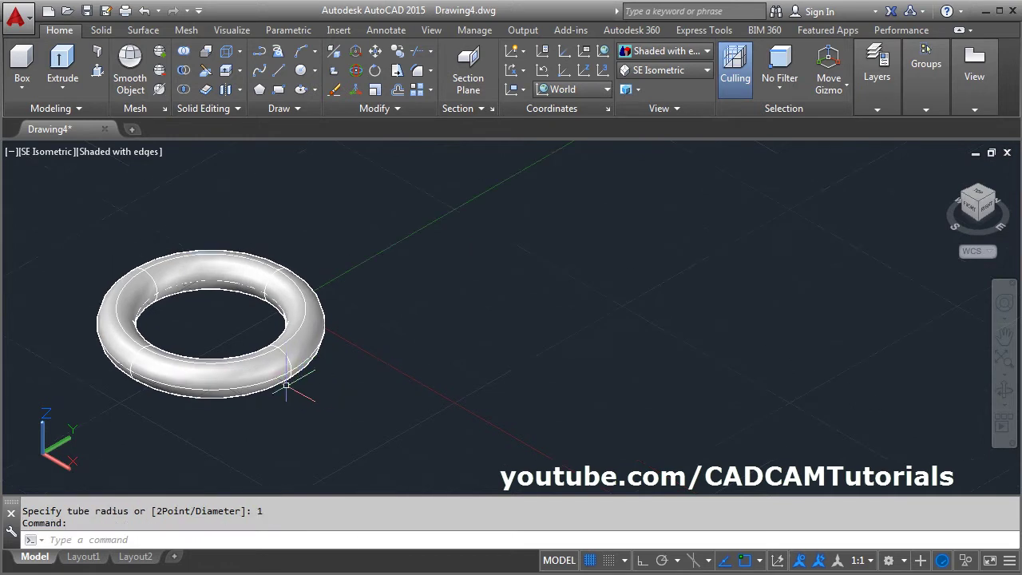
Step: Draw a second torus by diameter: 5 for the ring and 0.5 for the tube
click(24, 88)
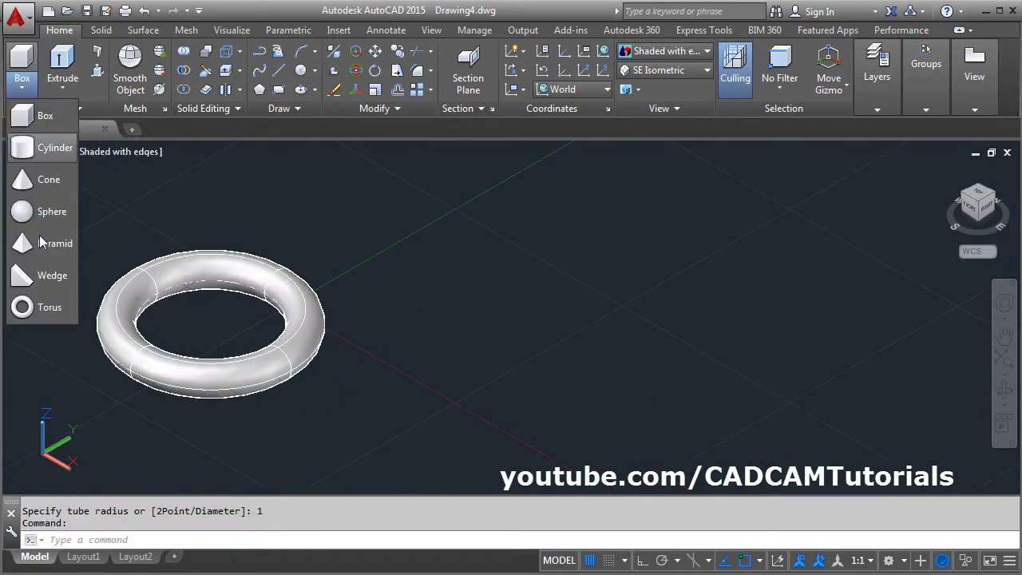
click(50, 308)
middle_drag(506, 365, 479, 365)
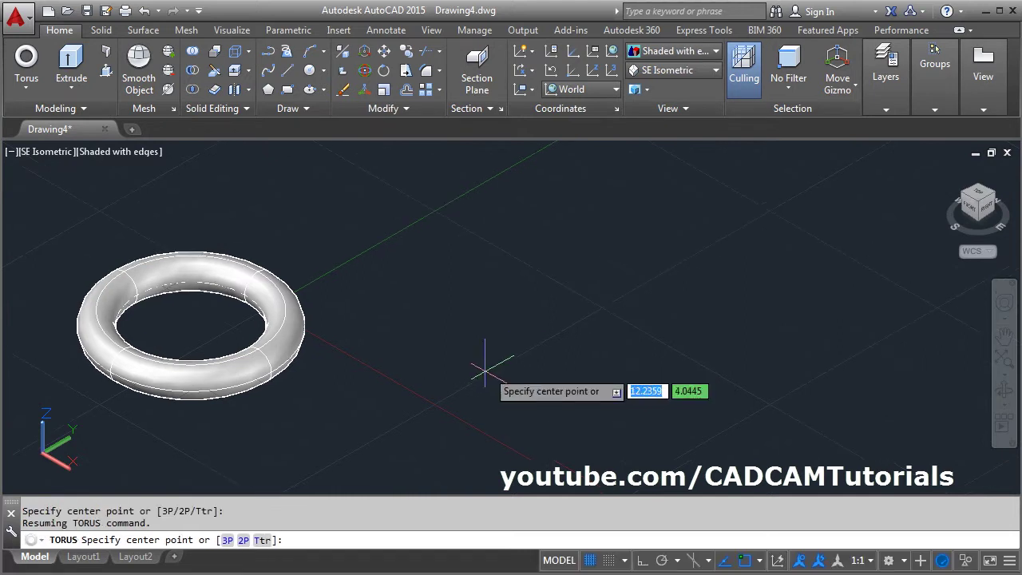
click(432, 273)
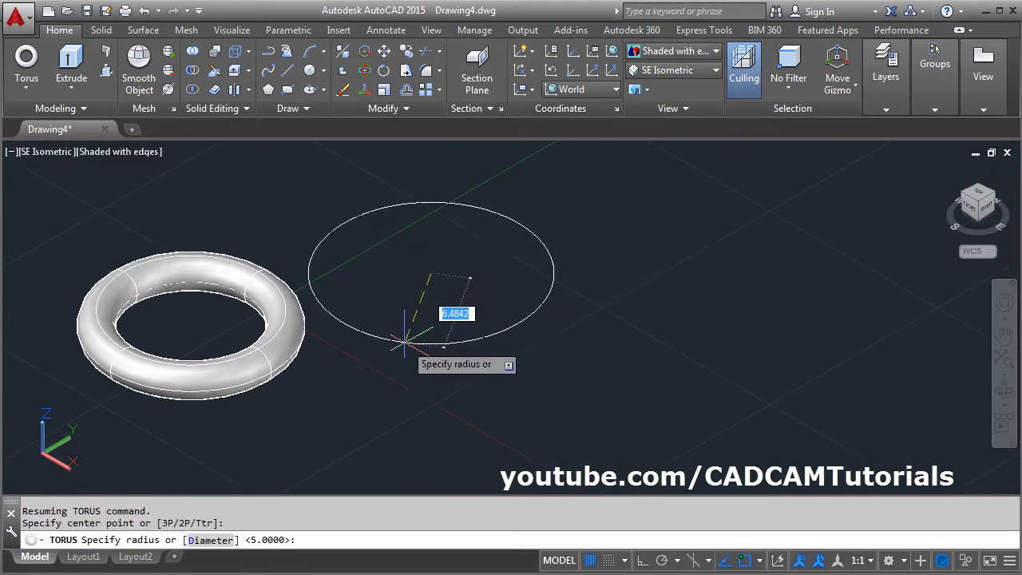
click(209, 541)
text(5)
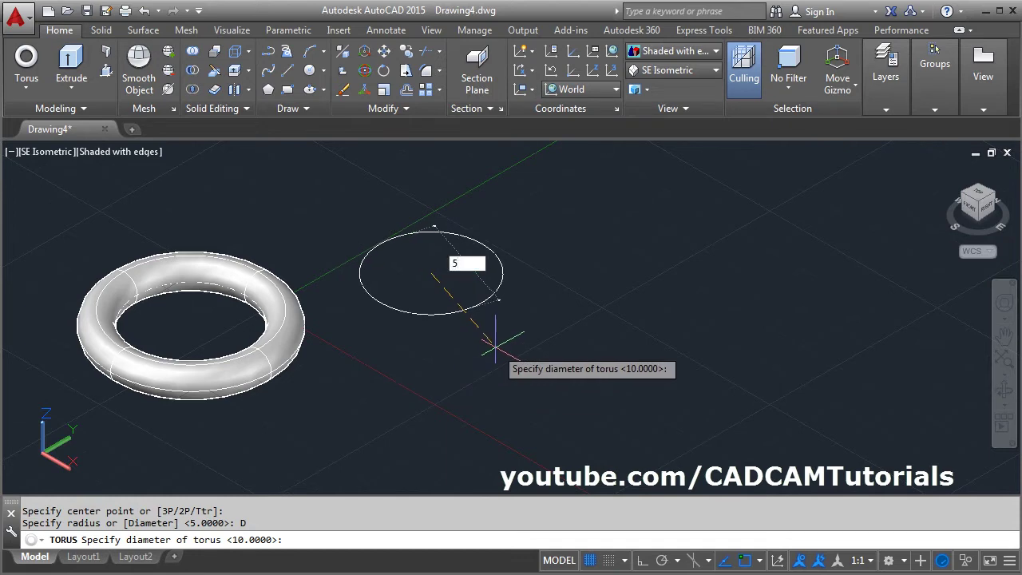
key(Return)
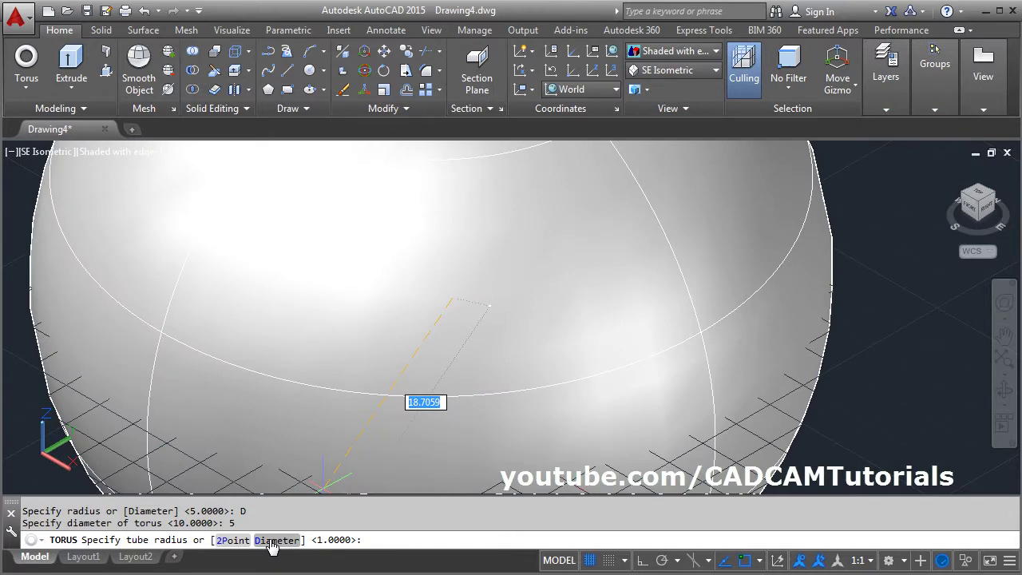
click(272, 541)
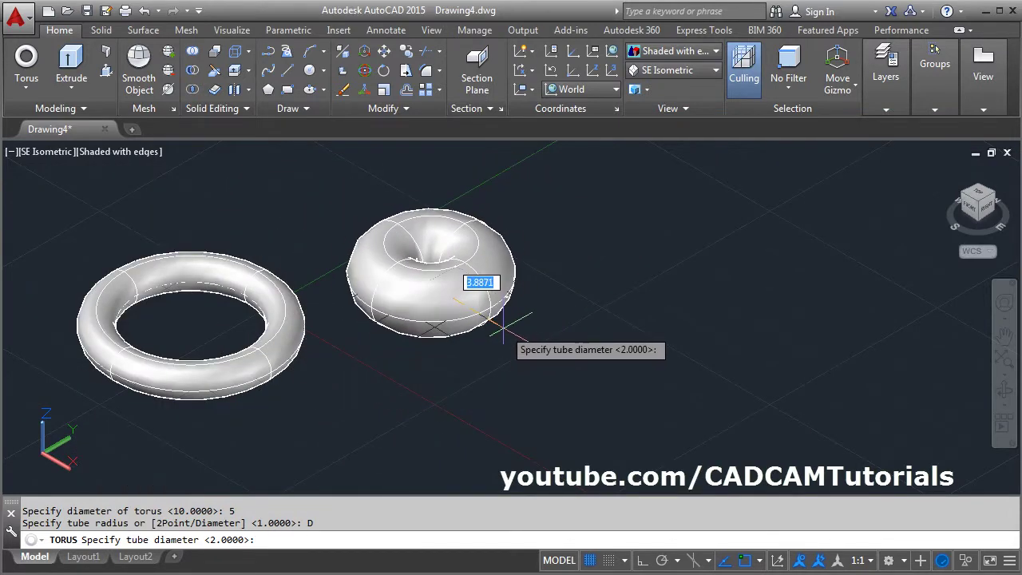
key(Return)
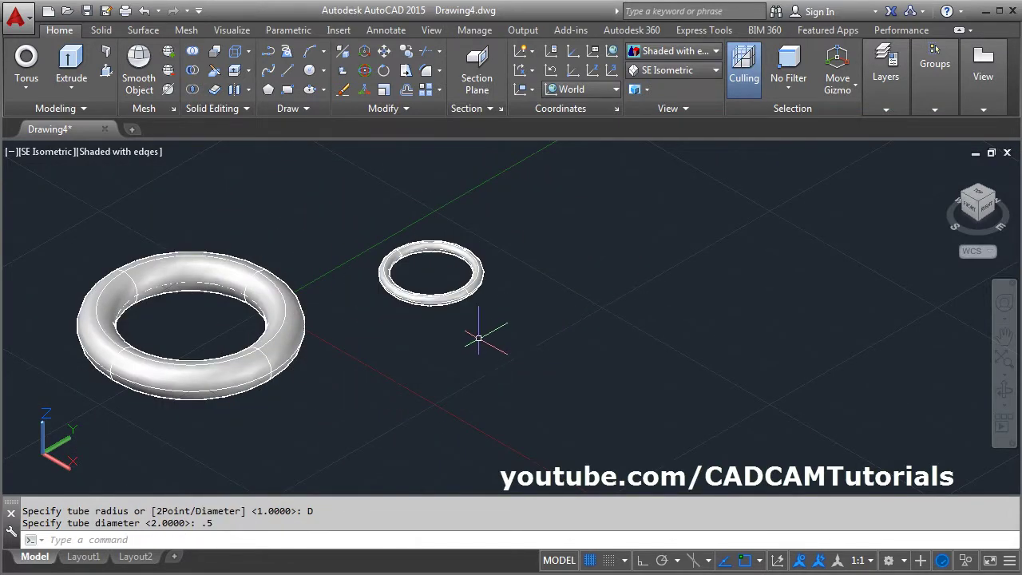
Step: Pan the view so both tori shift right, cancelling a started torus command
scroll(479, 339, up, 2)
click(26, 64)
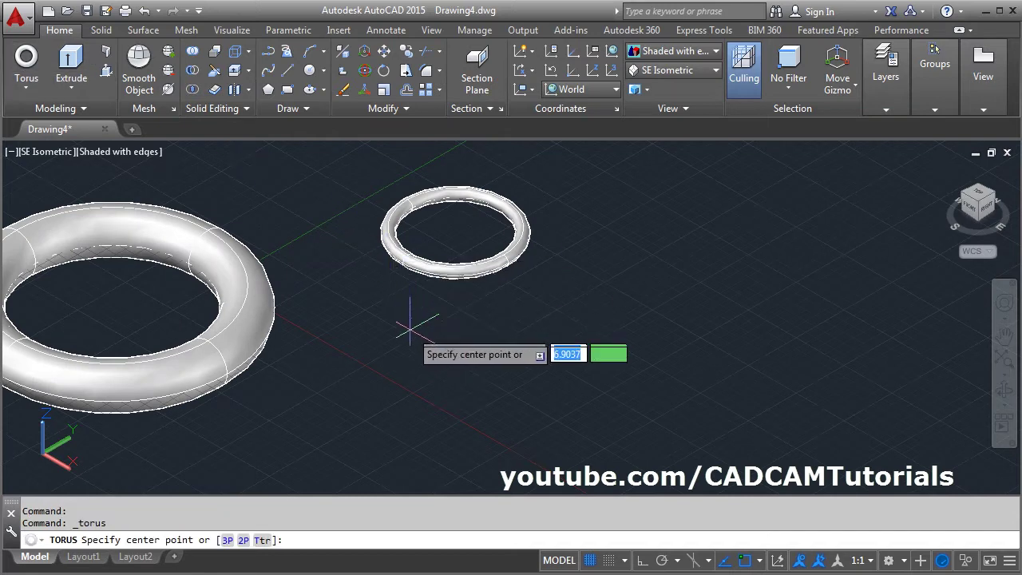
middle_drag(435, 391, 479, 381)
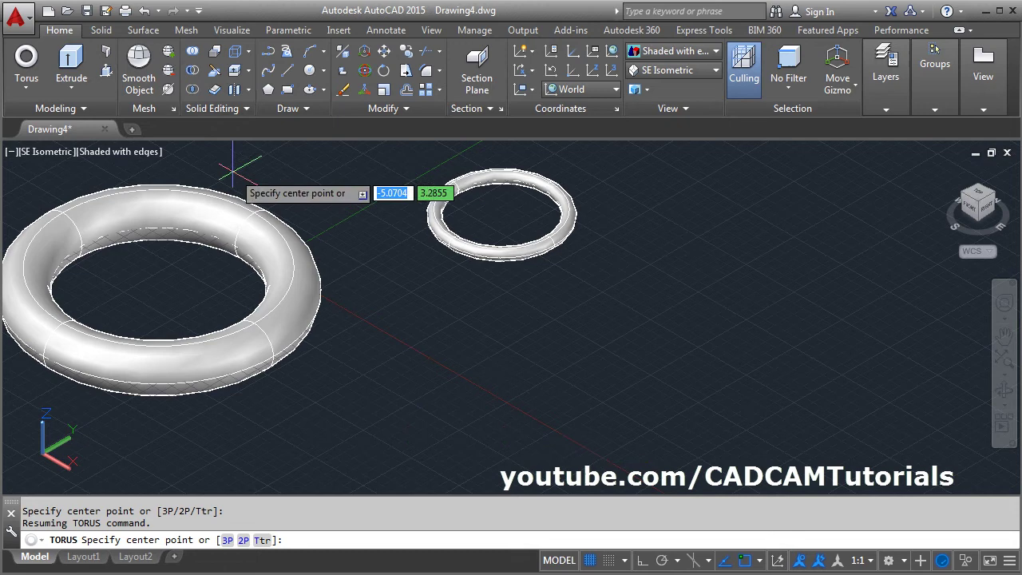
key(Escape)
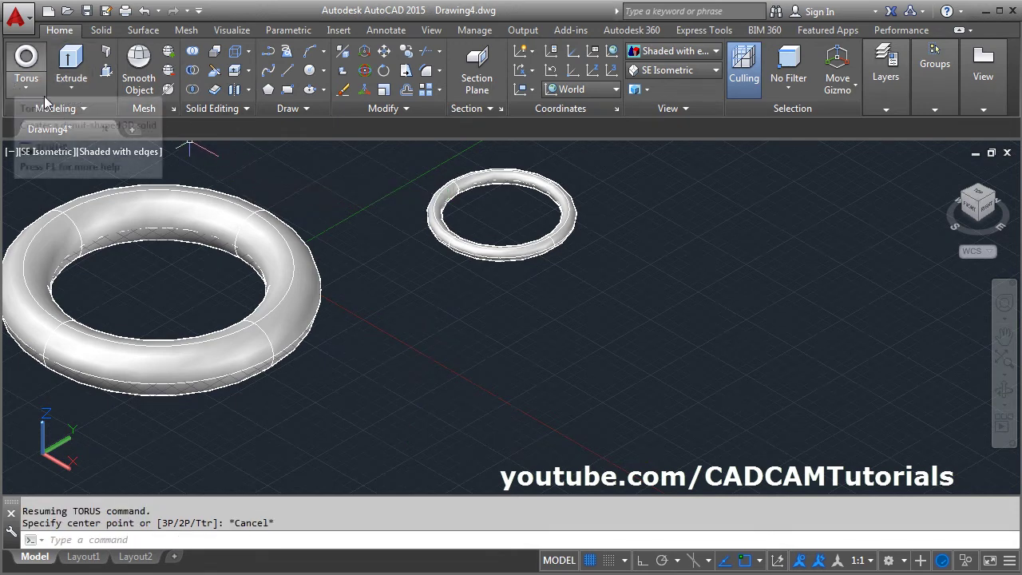
Step: Draw a cube with side length 5 beside the tori, with Ortho on
click(31, 86)
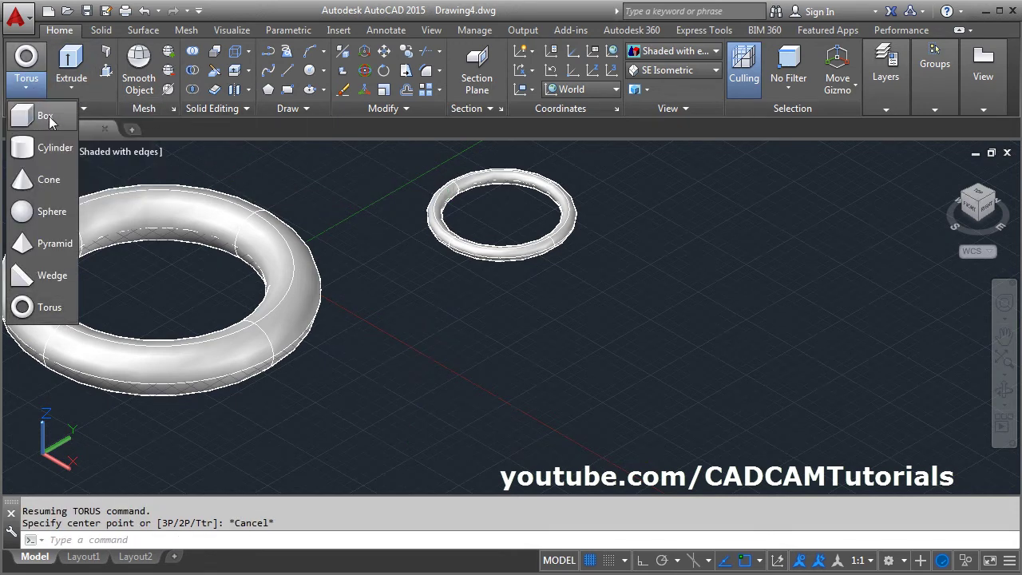
click(48, 116)
scroll(519, 316, down, 3)
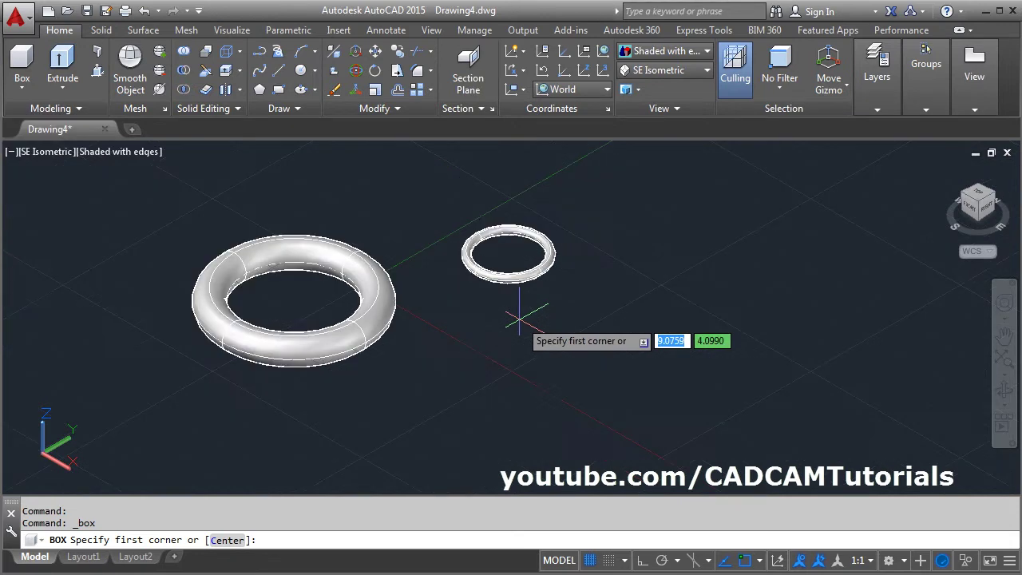
middle_drag(523, 312, 419, 370)
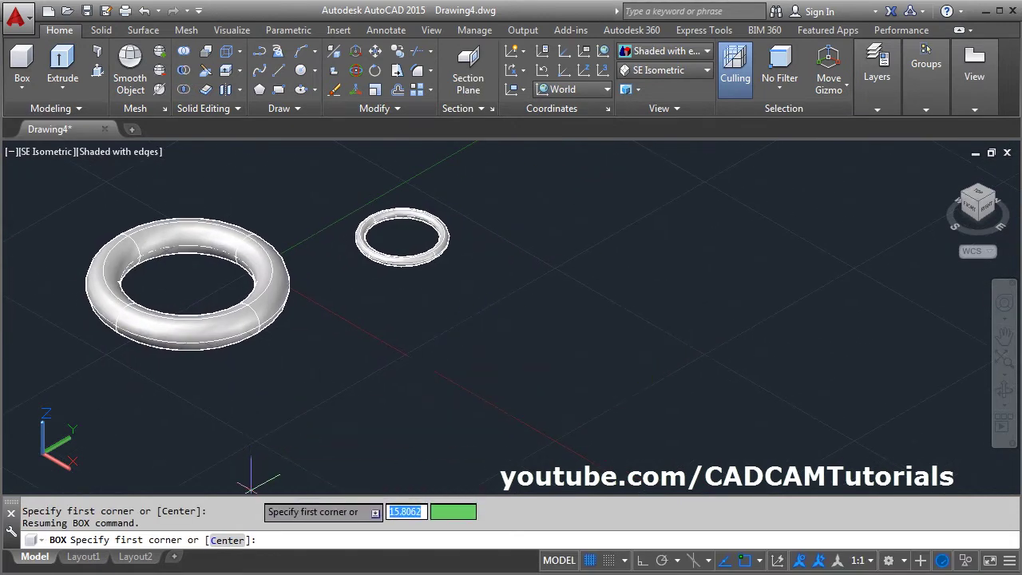
click(417, 348)
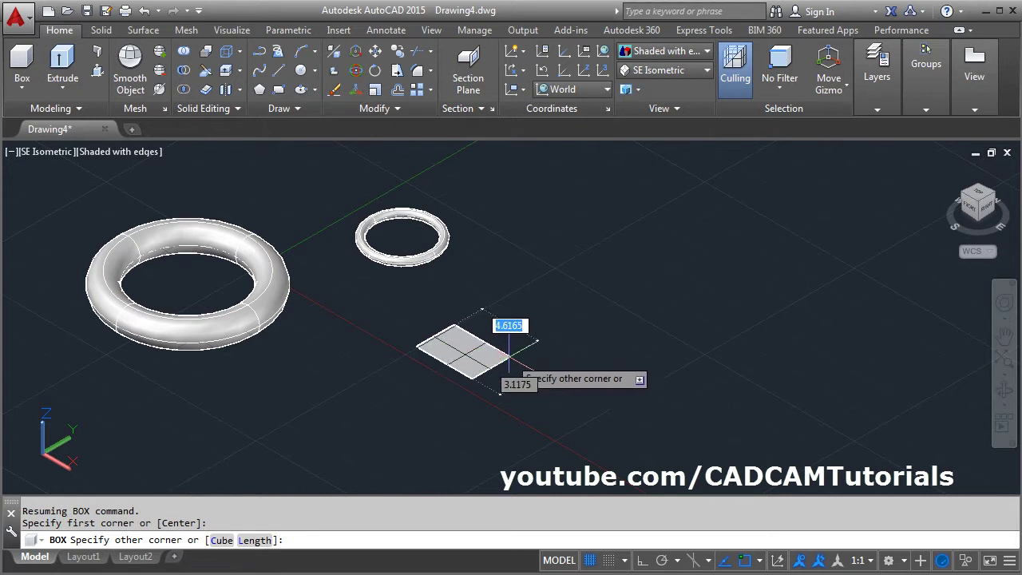
click(222, 540)
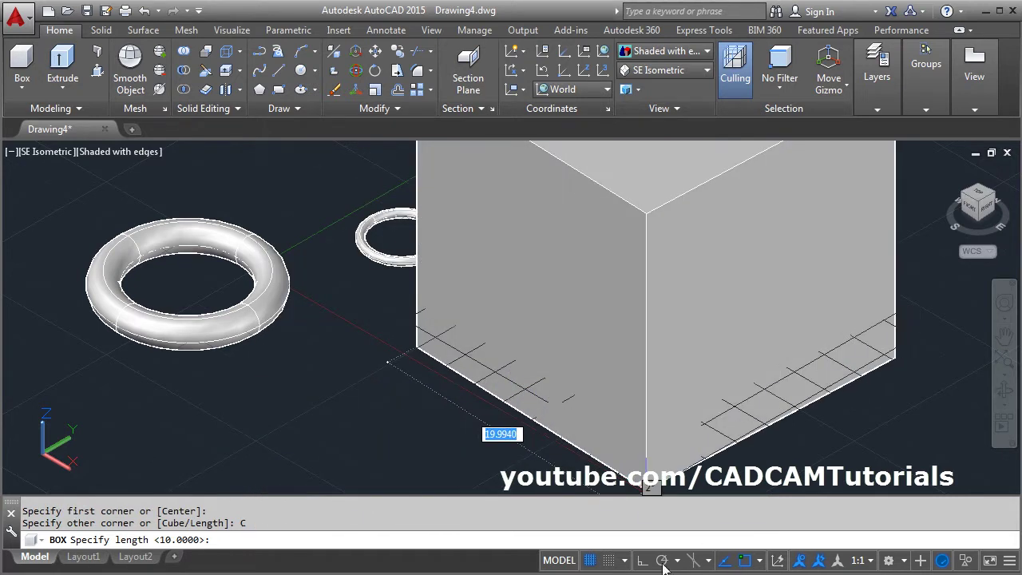
click(640, 560)
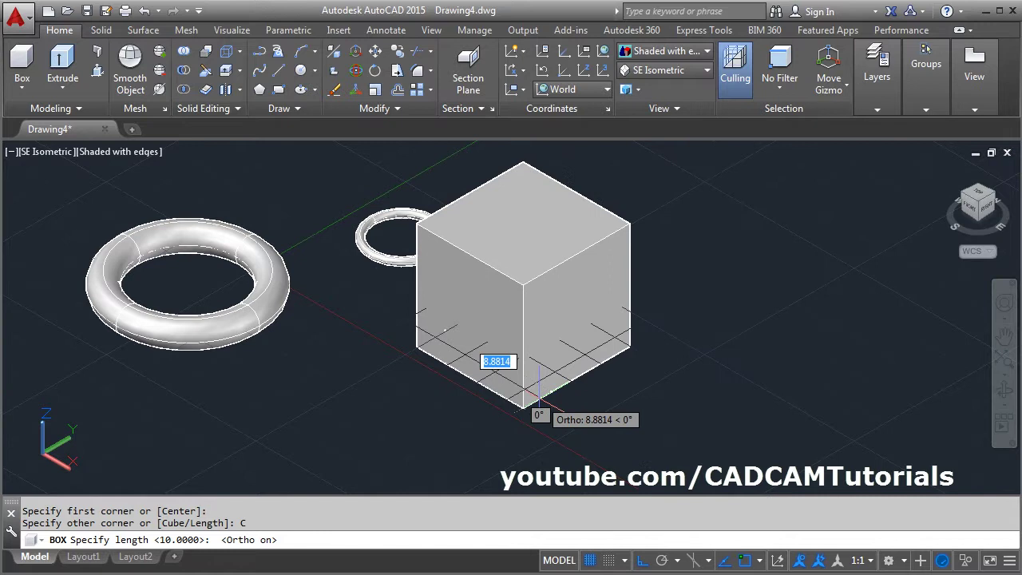
text(5)
key(Return)
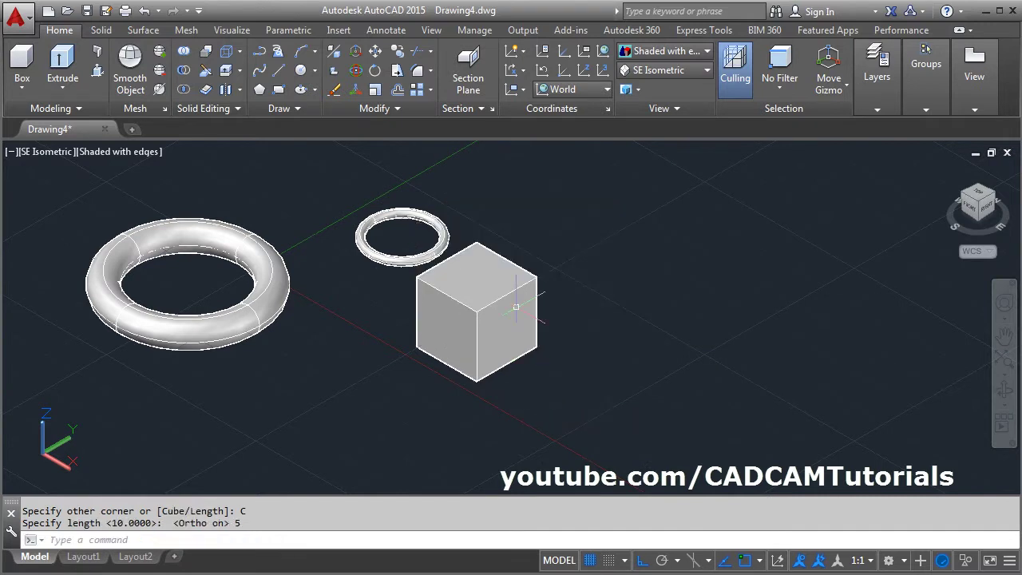
scroll(536, 228, up, 2)
scroll(558, 326, up, 1)
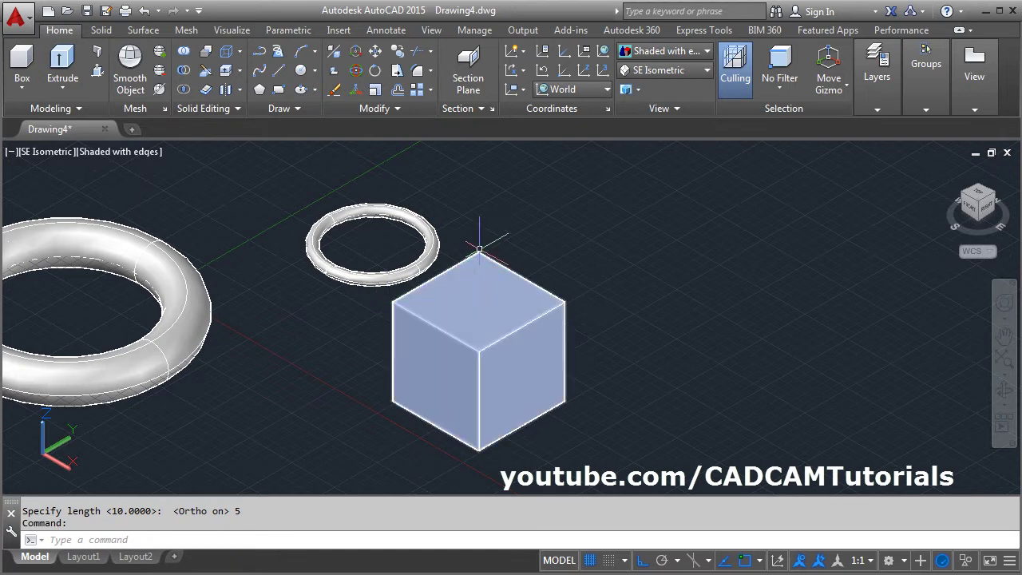
Step: Draw a 3P torus through three top corners of the cube, clicking to set its tube radius
click(22, 91)
click(36, 312)
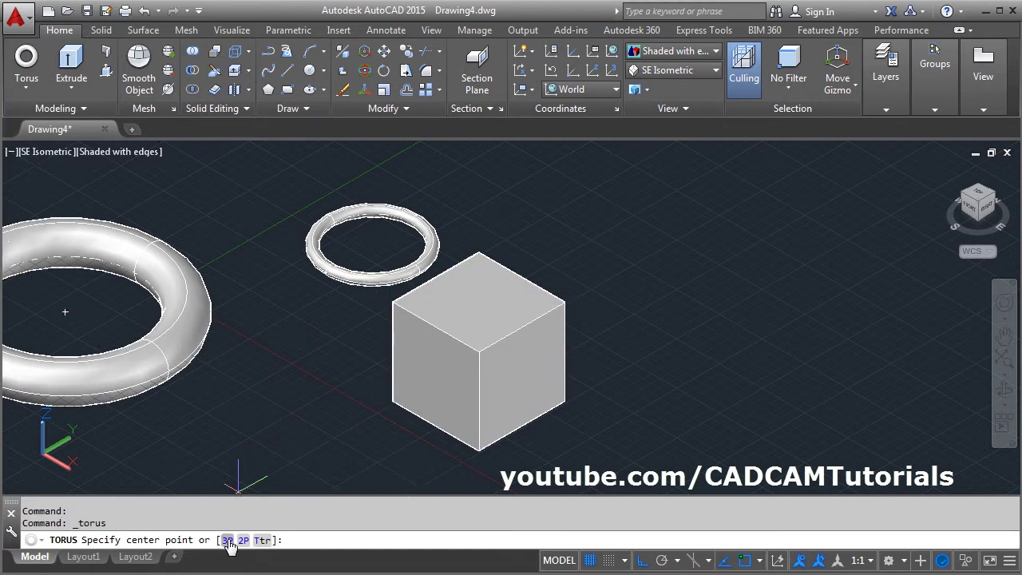
click(227, 541)
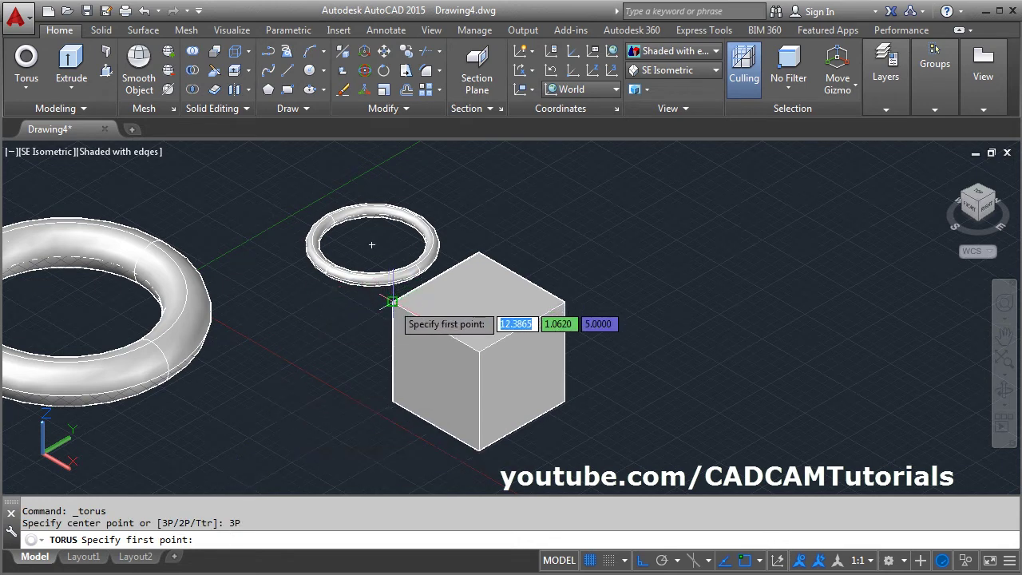
click(392, 301)
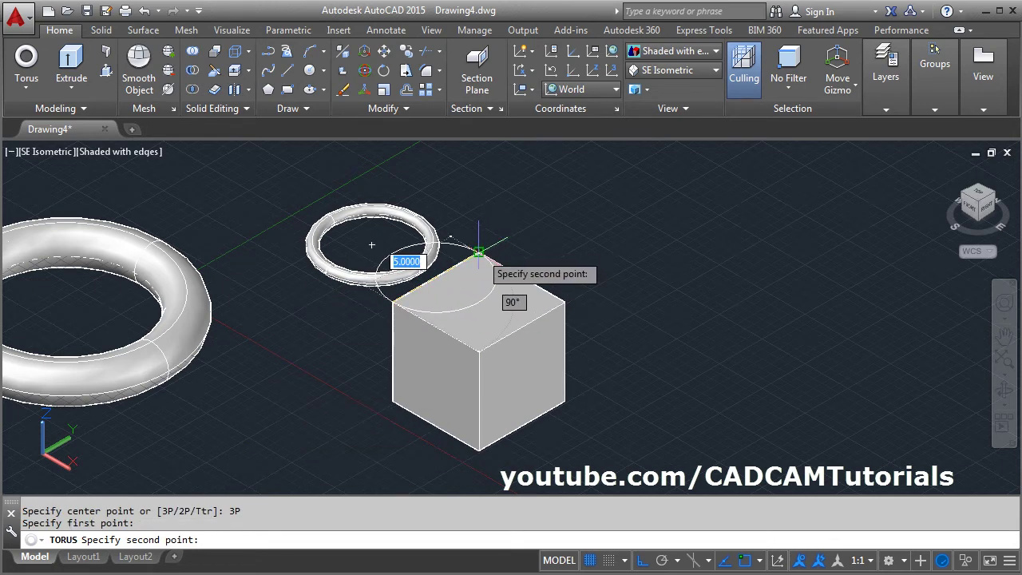
click(478, 253)
click(564, 302)
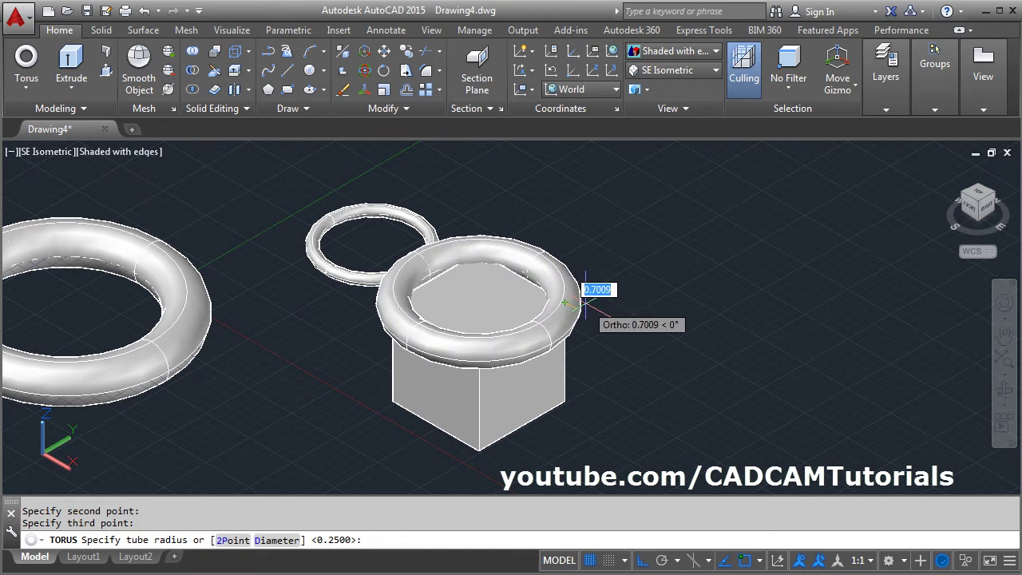
click(586, 302)
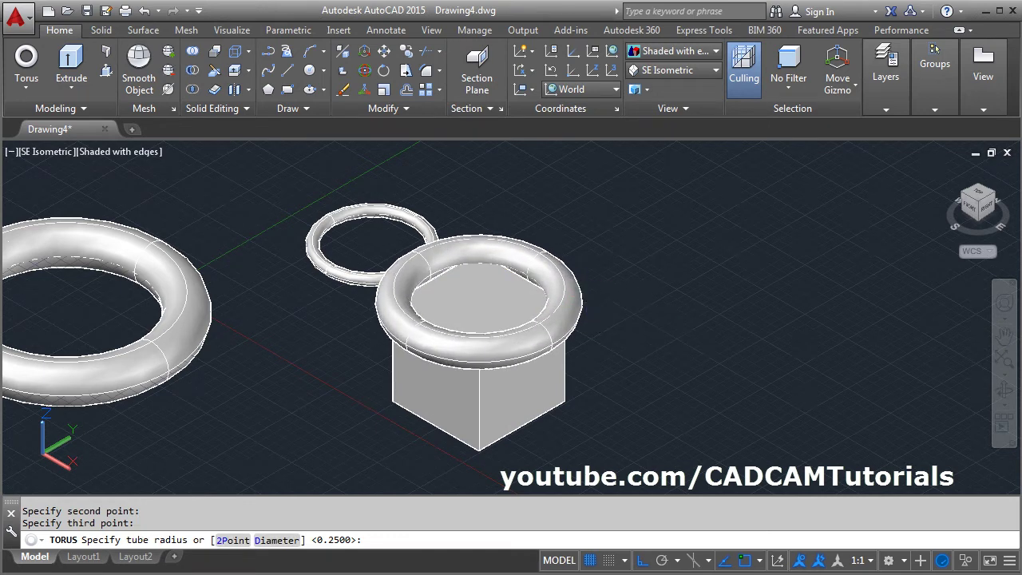
click(26, 62)
Step: Draw a 2P torus across two bottom corners of the cube with tube radius 0.5
mouse_move(303, 437)
middle_down()
mouse_move(294, 409)
mouse_move(227, 352)
middle_up()
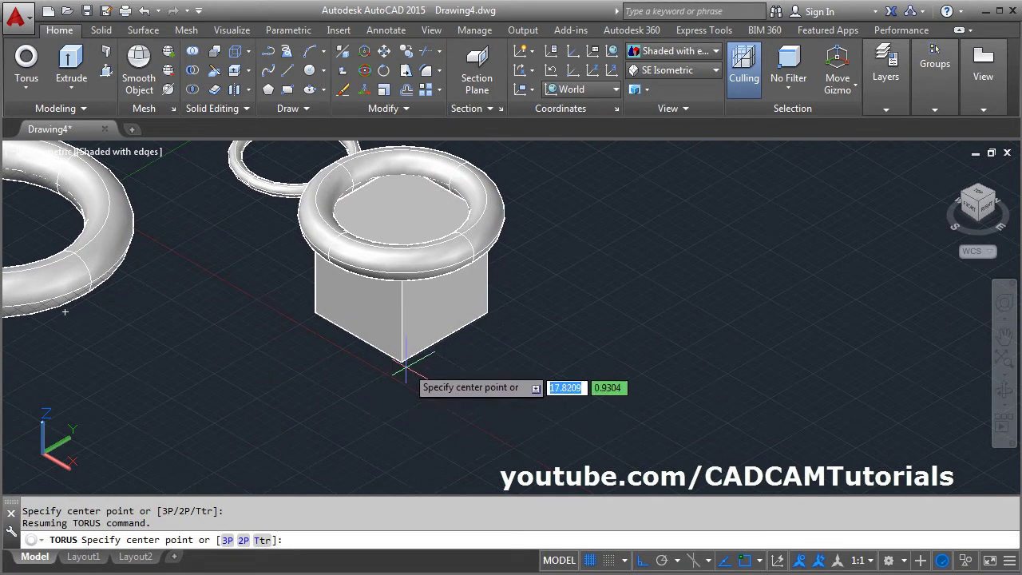
click(244, 541)
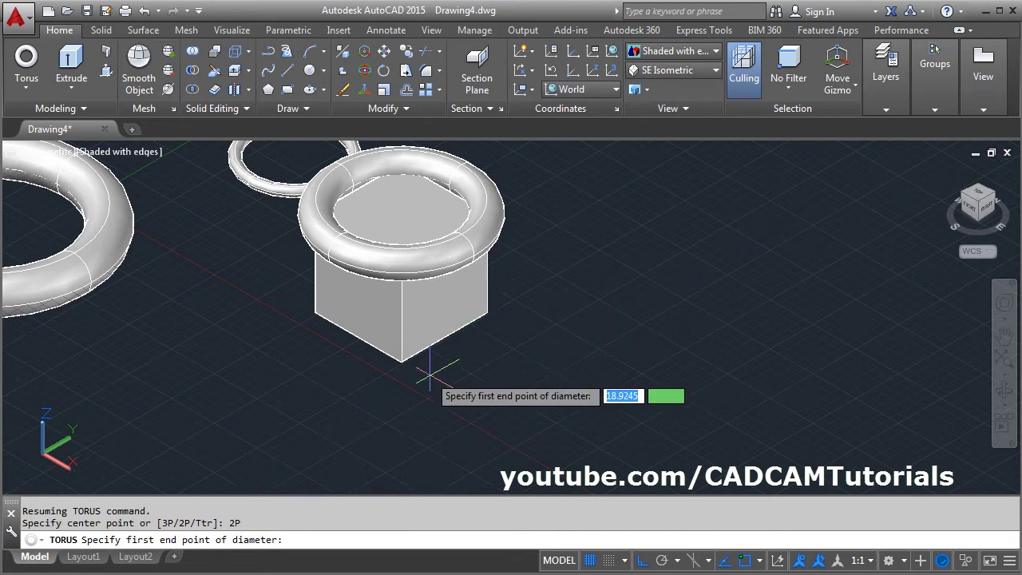
click(401, 360)
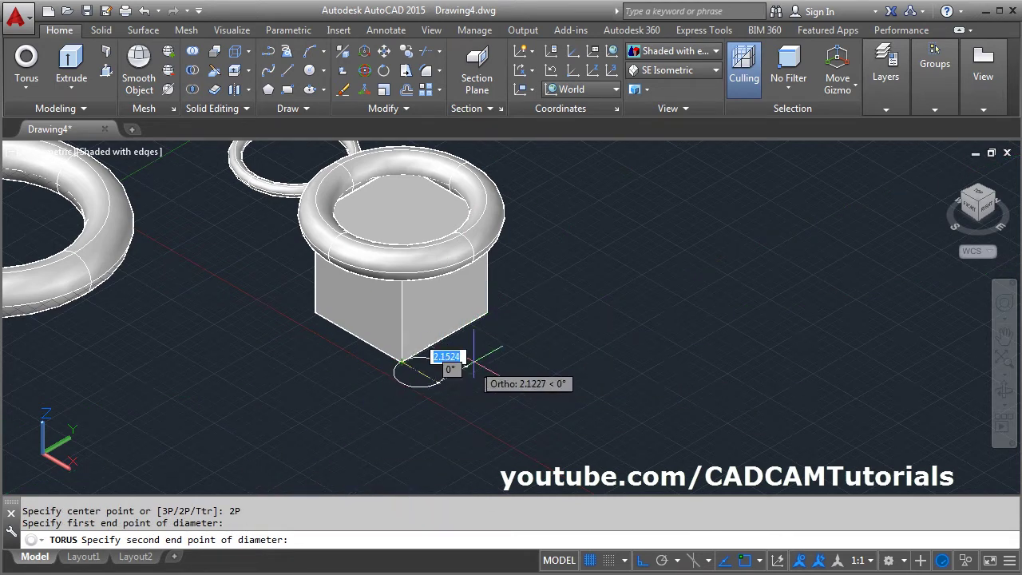
click(486, 311)
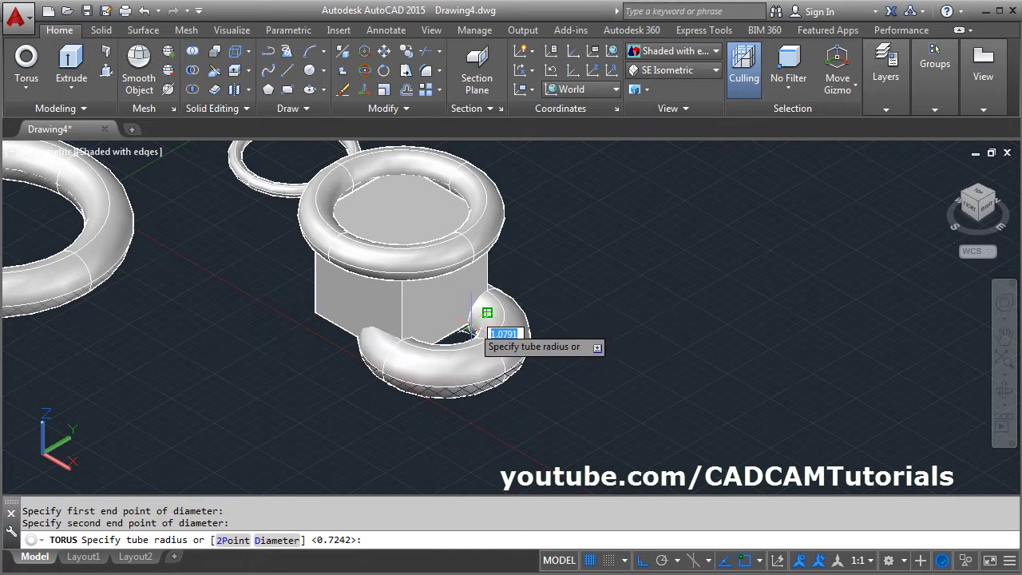
key(Return)
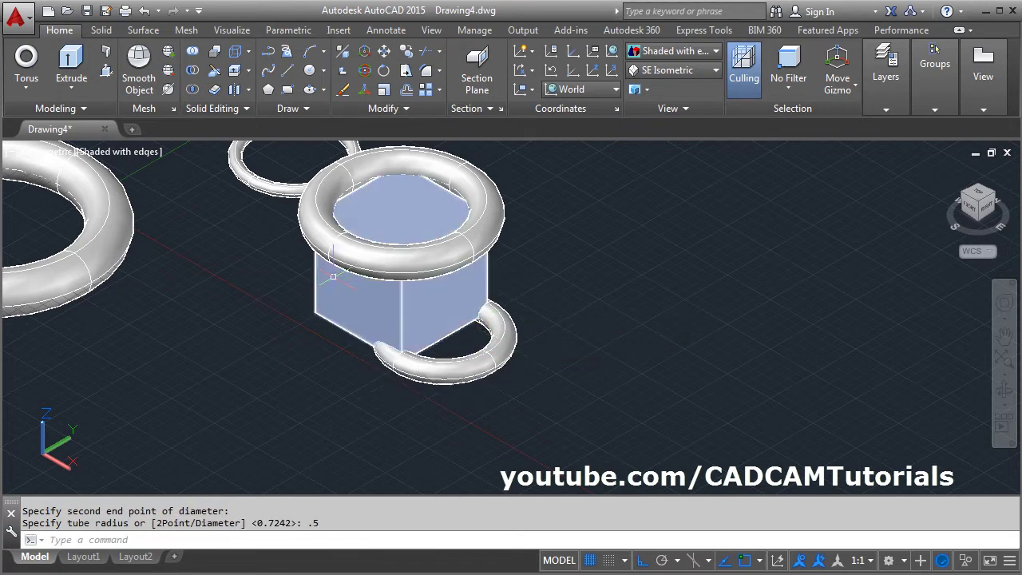
Step: Zoom to extents so all the solids fit the view
click(26, 63)
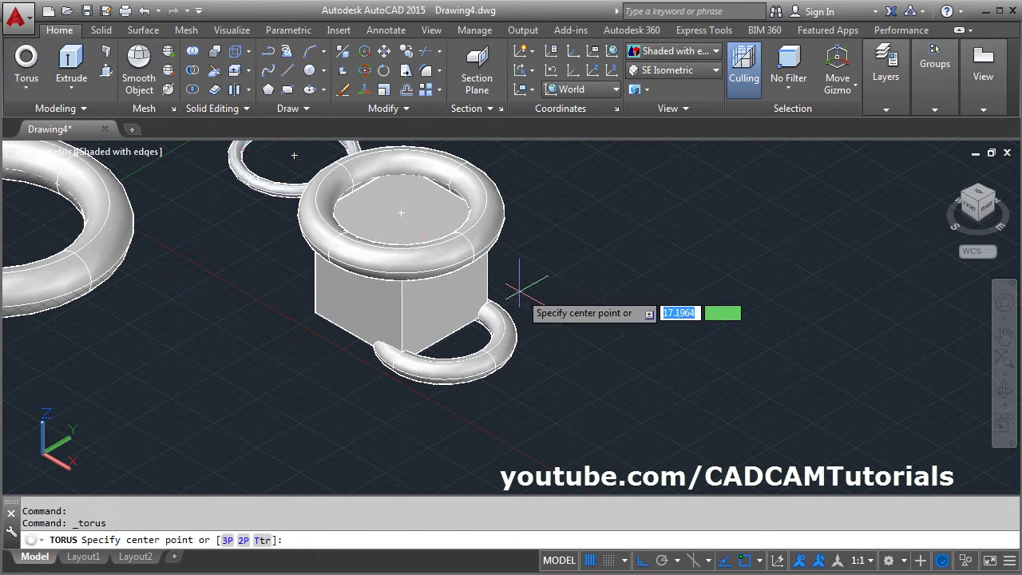
middle_drag(519, 300, 596, 307)
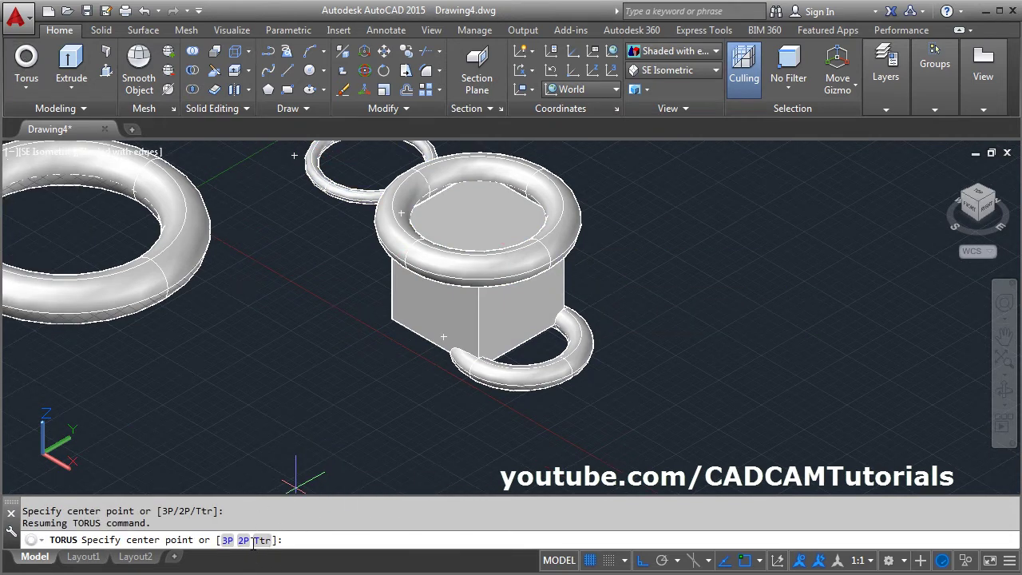
scroll(271, 319, down, 2)
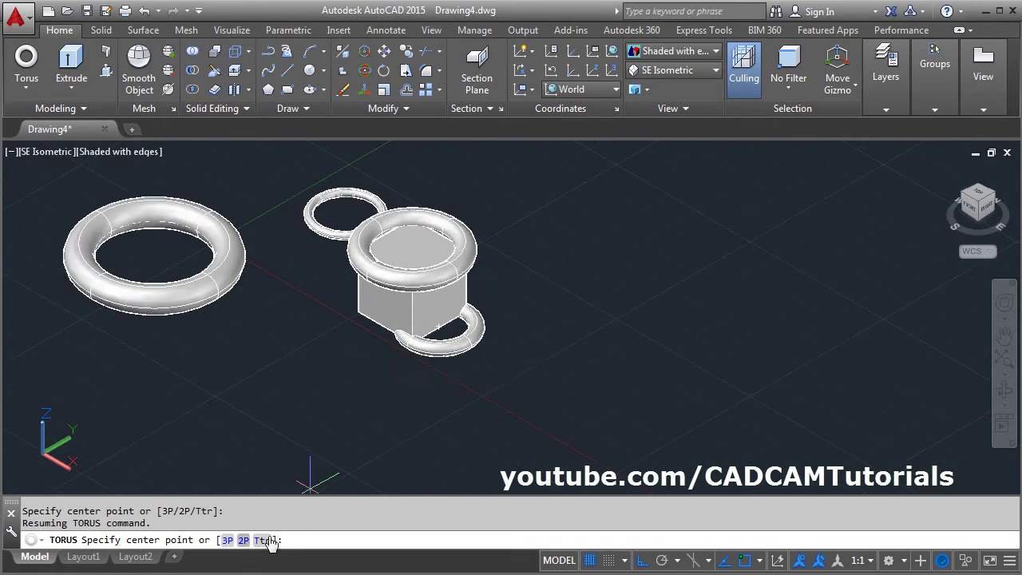
middle_click(439, 383)
middle_click(440, 383)
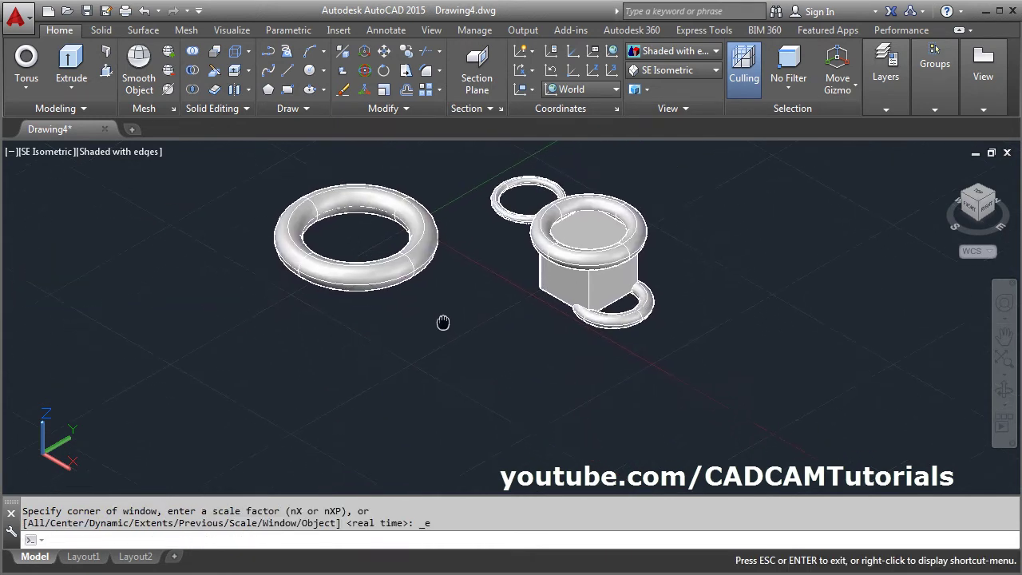
Step: Draw a short cylinder in front of the tori by picking centre, radius and height
click(27, 89)
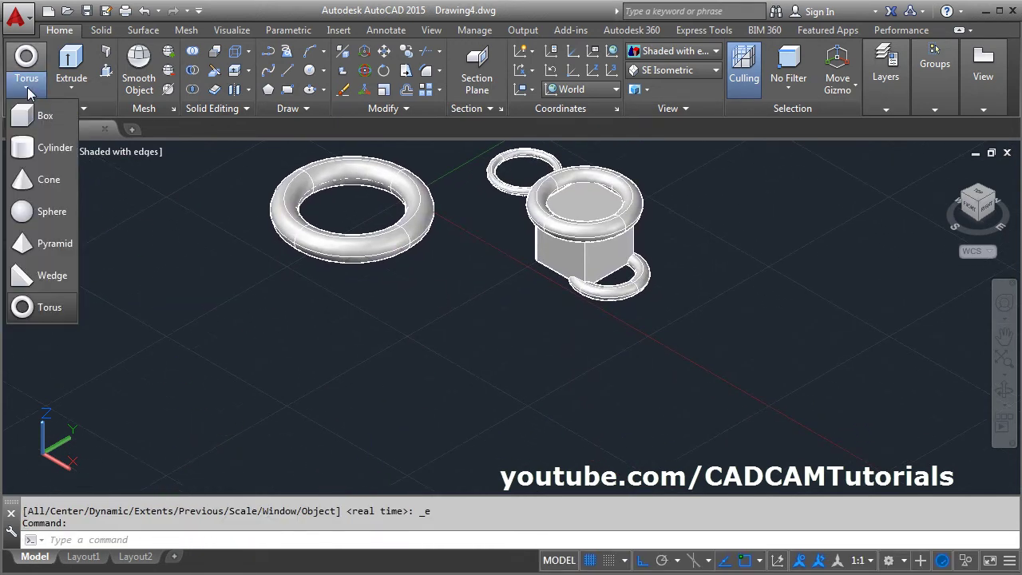
click(39, 154)
click(382, 335)
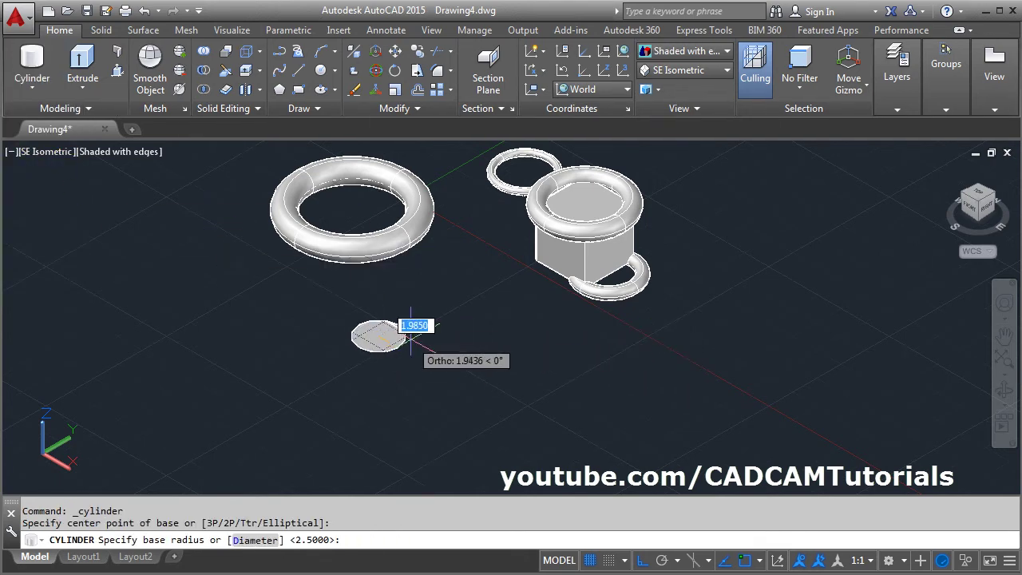
click(409, 324)
click(410, 289)
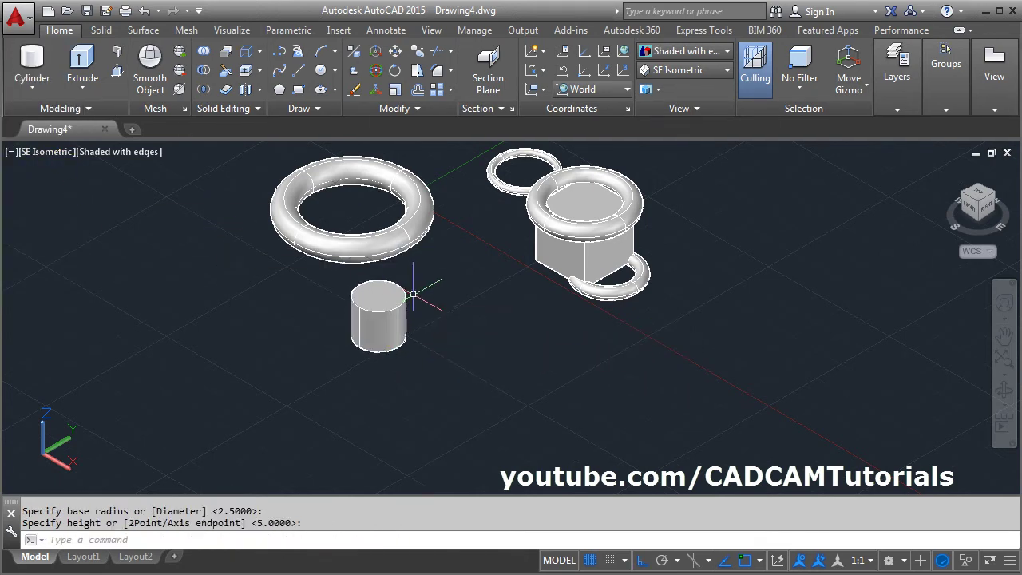
Step: Draw a cone beside the cylinder by picking centre, radius and height
click(46, 90)
click(46, 180)
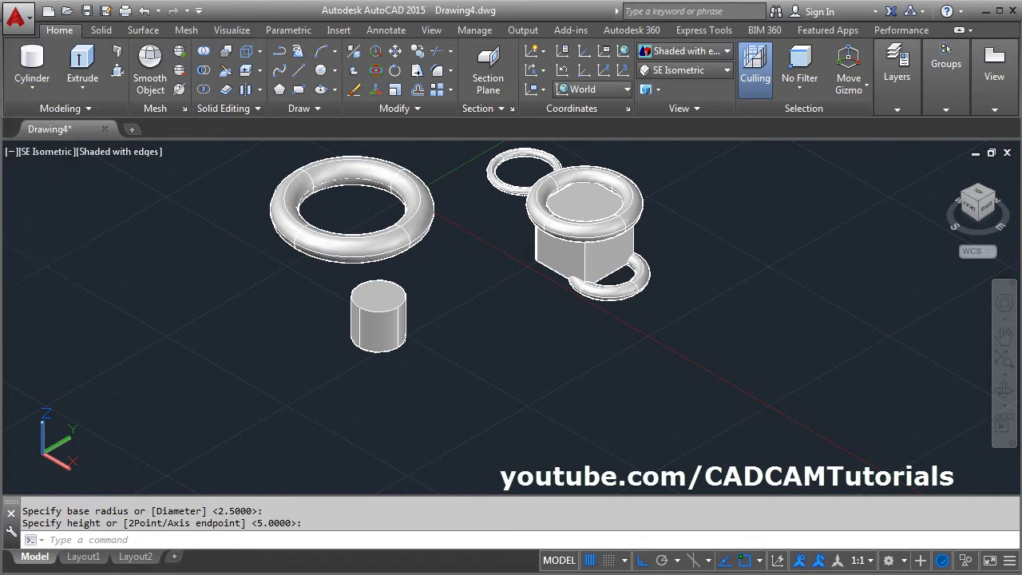
click(460, 337)
click(481, 335)
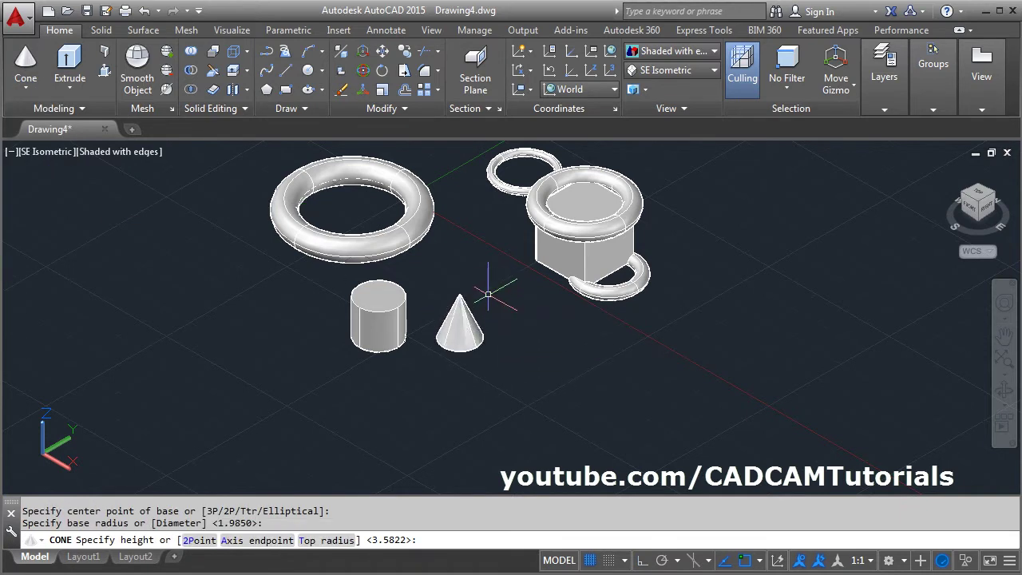
click(475, 292)
scroll(426, 348, up, 2)
scroll(427, 349, up, 2)
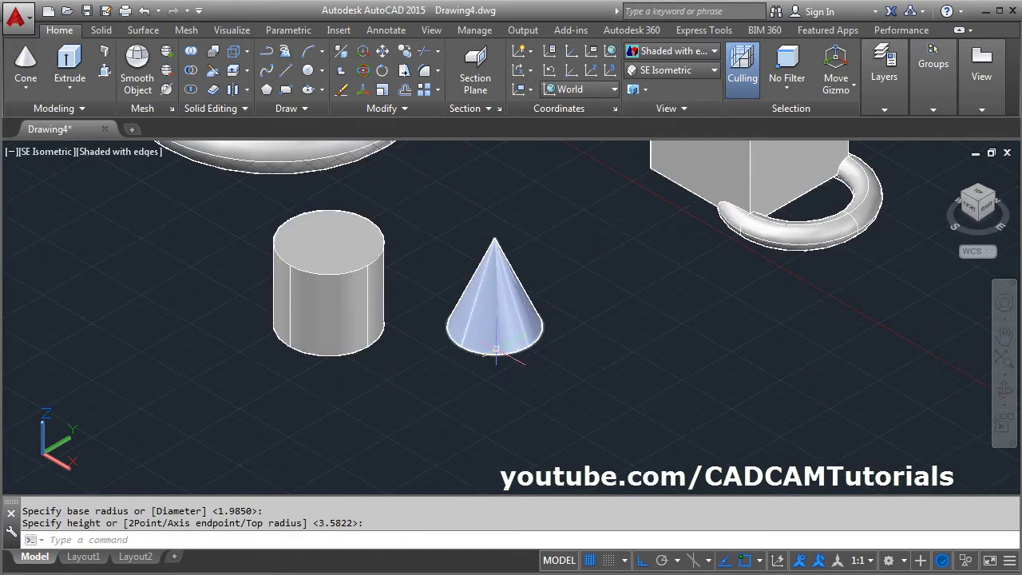
Step: Draw a Ttr torus tangent to the cylinder and cone, radius 2 and tube radius 0.5
click(32, 95)
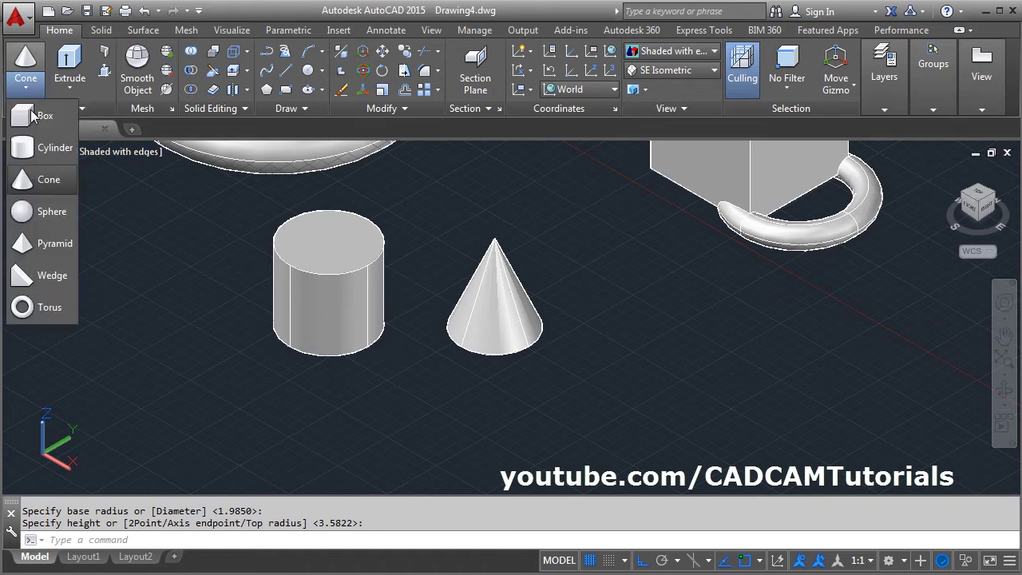
click(46, 315)
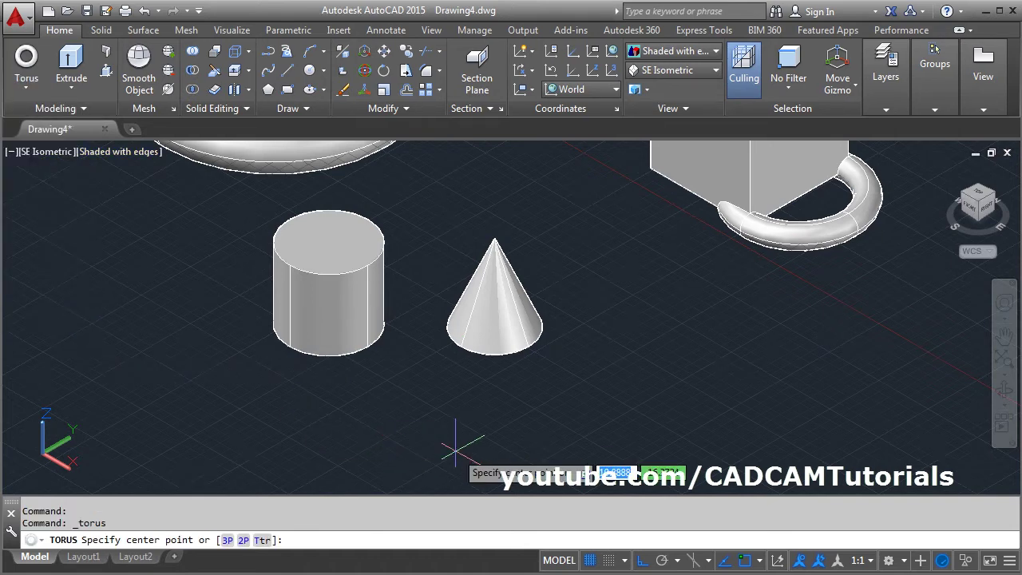
click(263, 541)
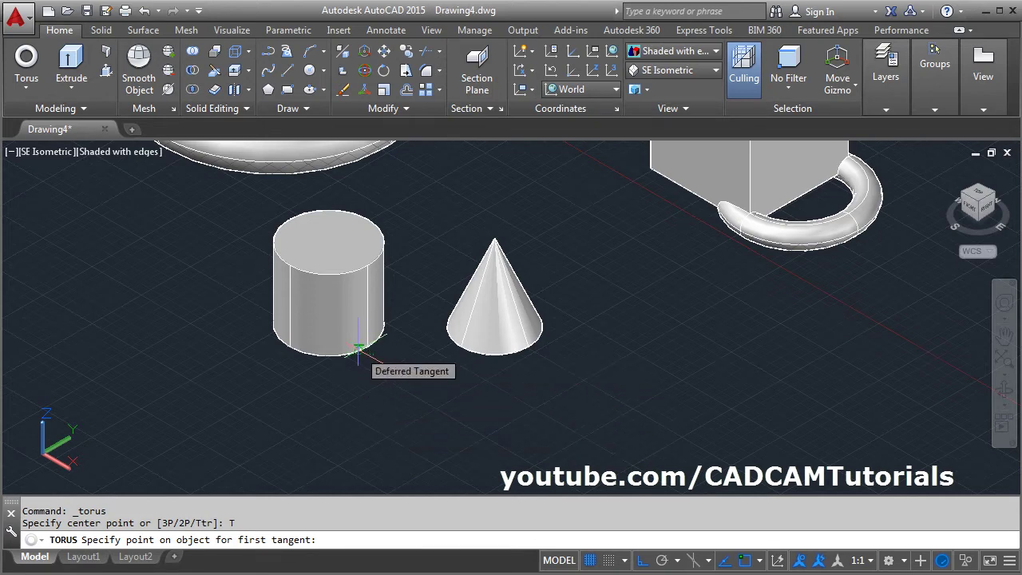
key(F4)
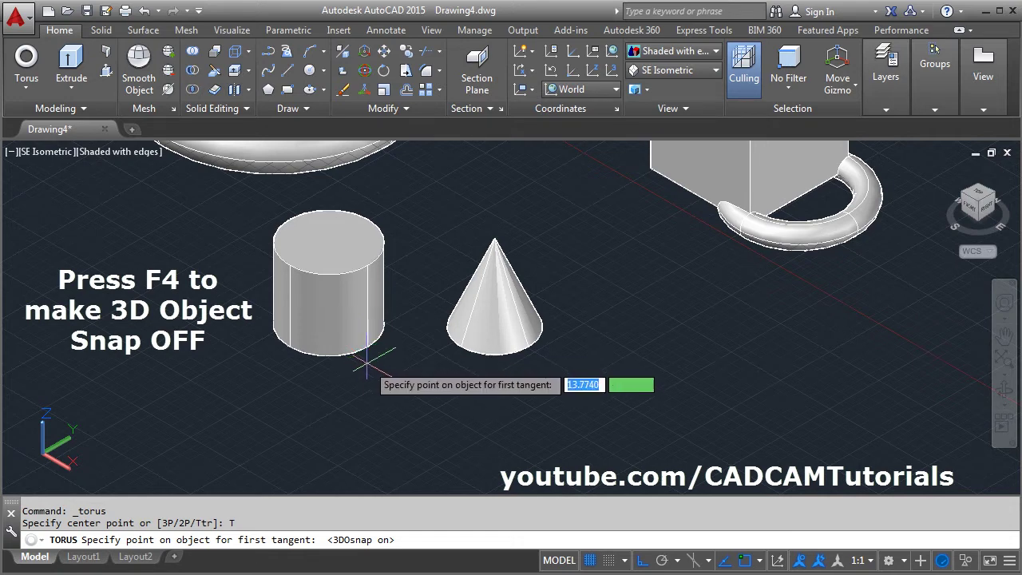
key(F4)
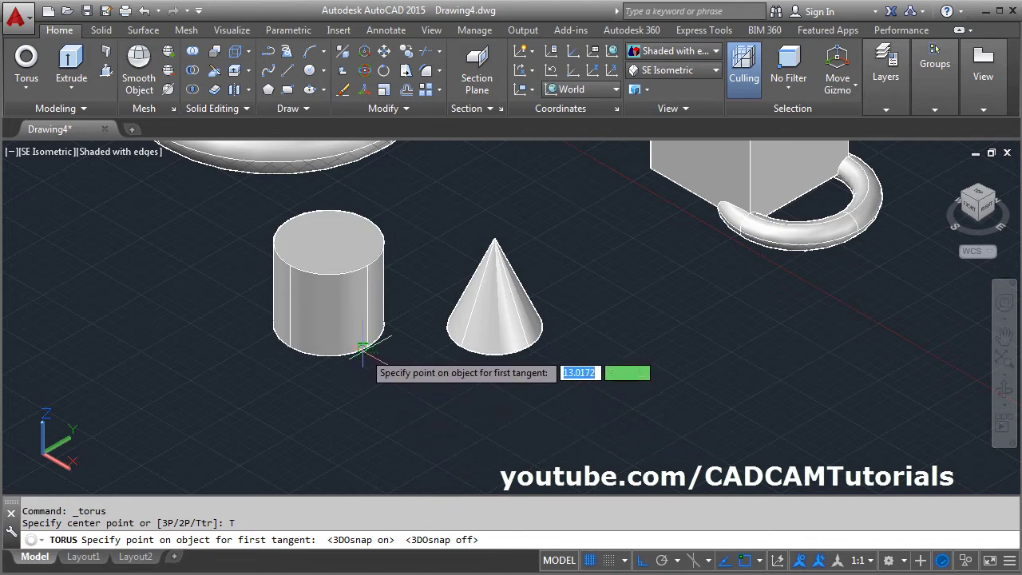
click(363, 349)
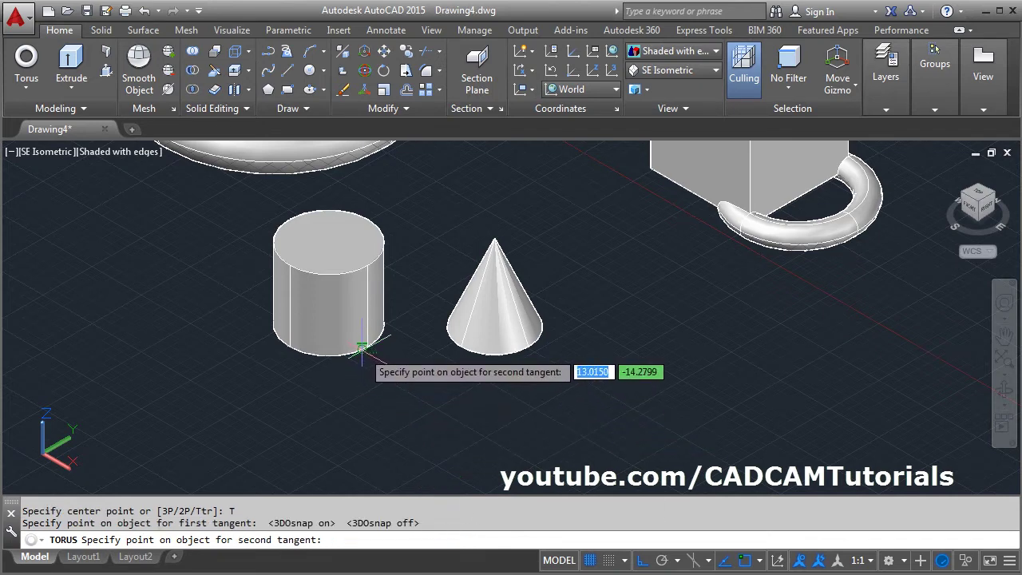
click(457, 342)
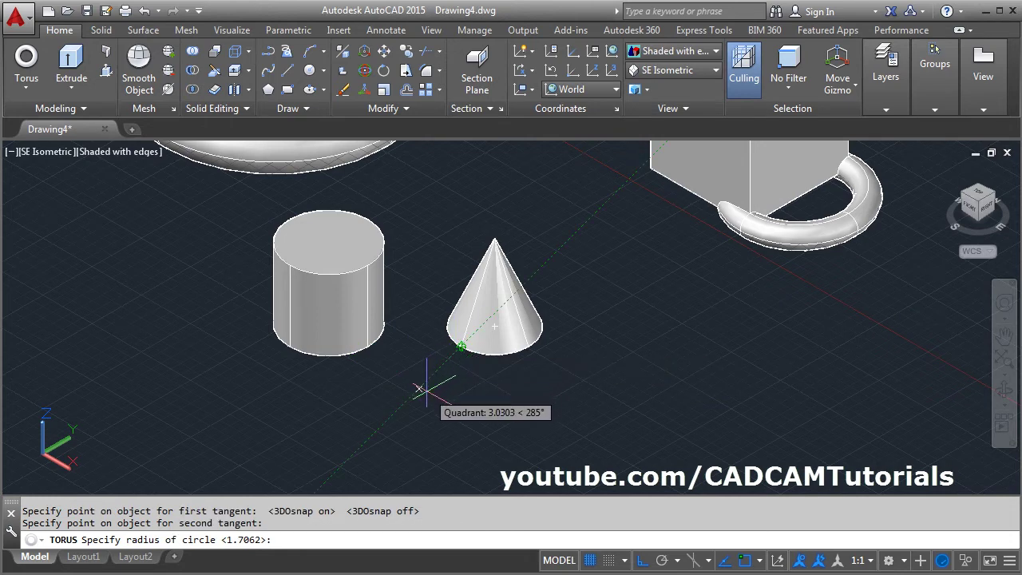
text(2)
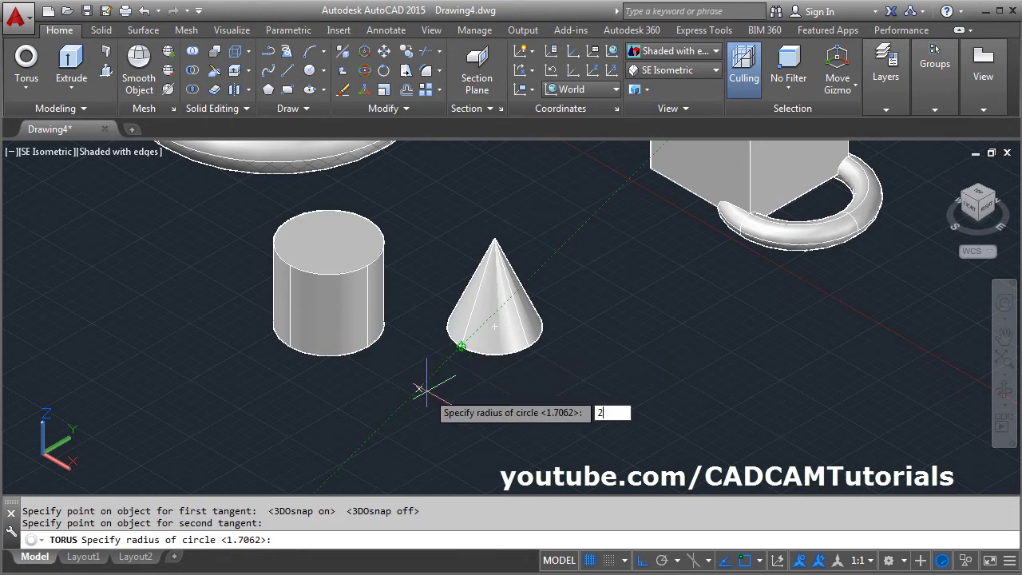
key(Return)
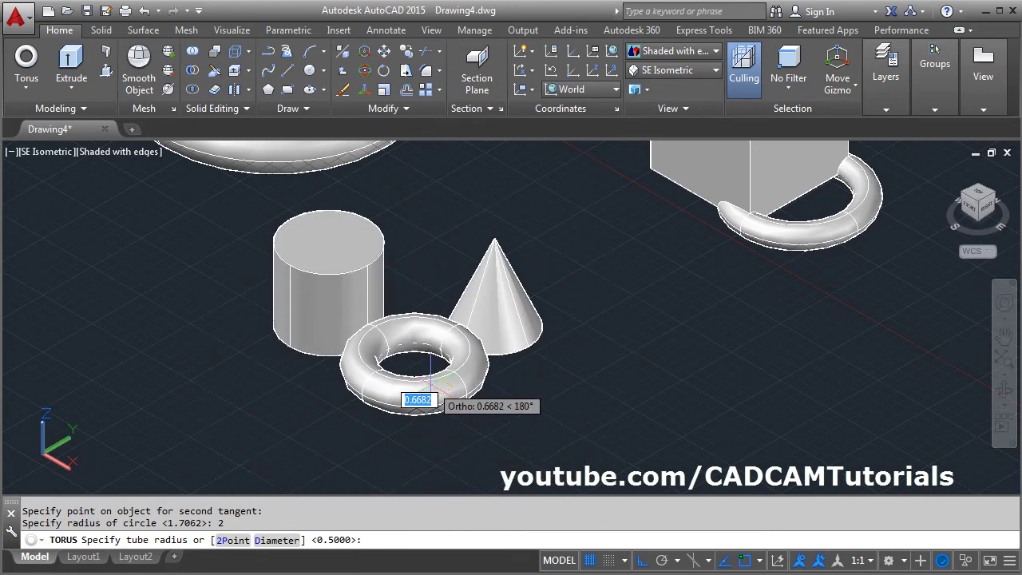
text(.5)
key(Return)
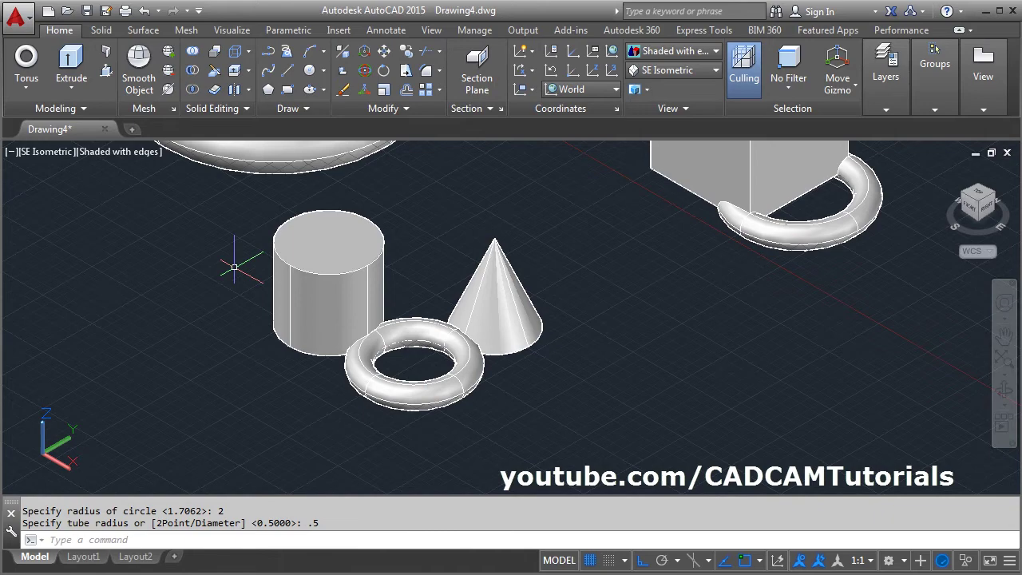
scroll(455, 319, down, 3)
Step: Draw a thick torus beside the cone with its tube sized by two points, then zoom extents
middle_click(456, 317)
middle_click(456, 317)
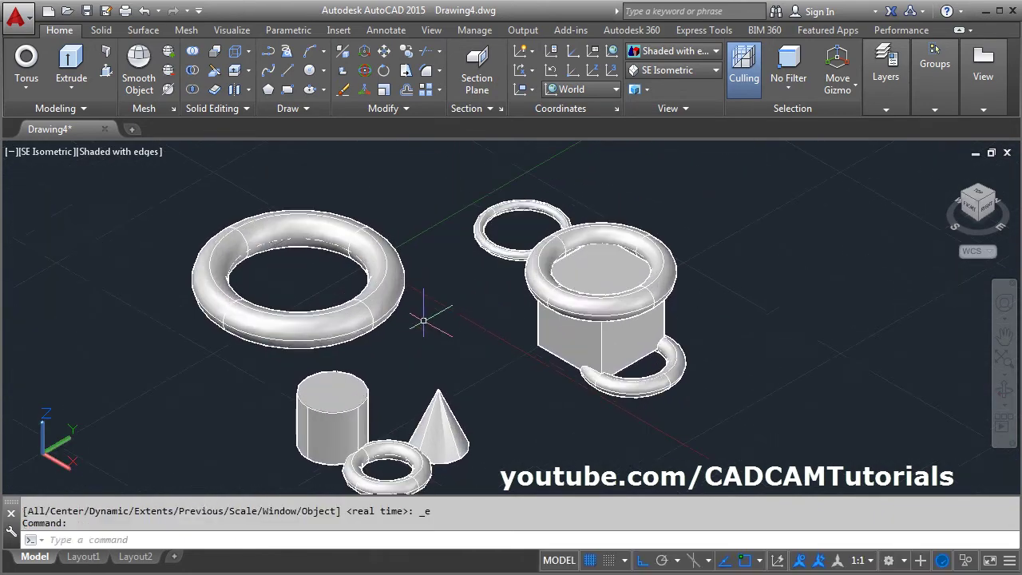
click(26, 60)
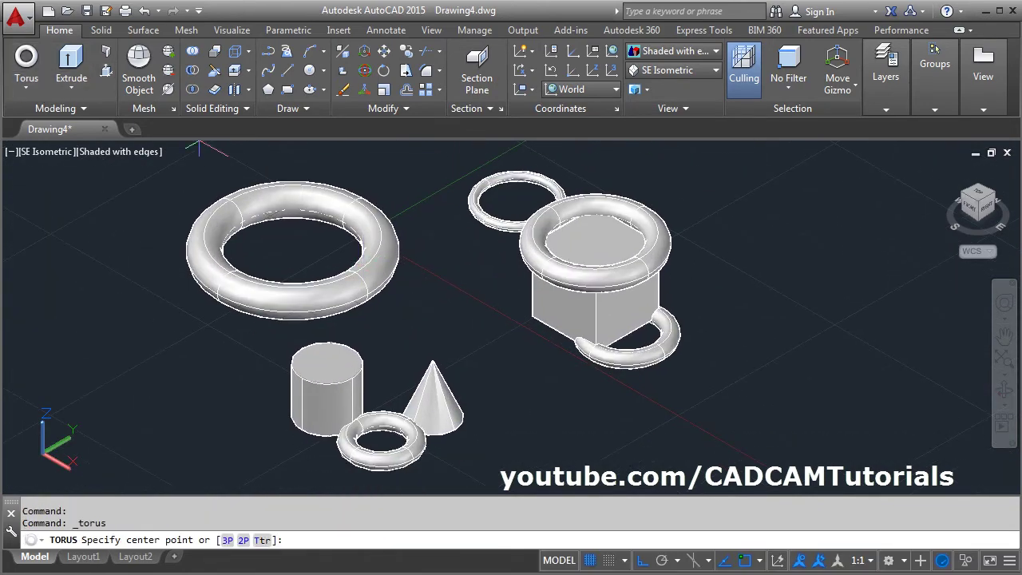
click(542, 413)
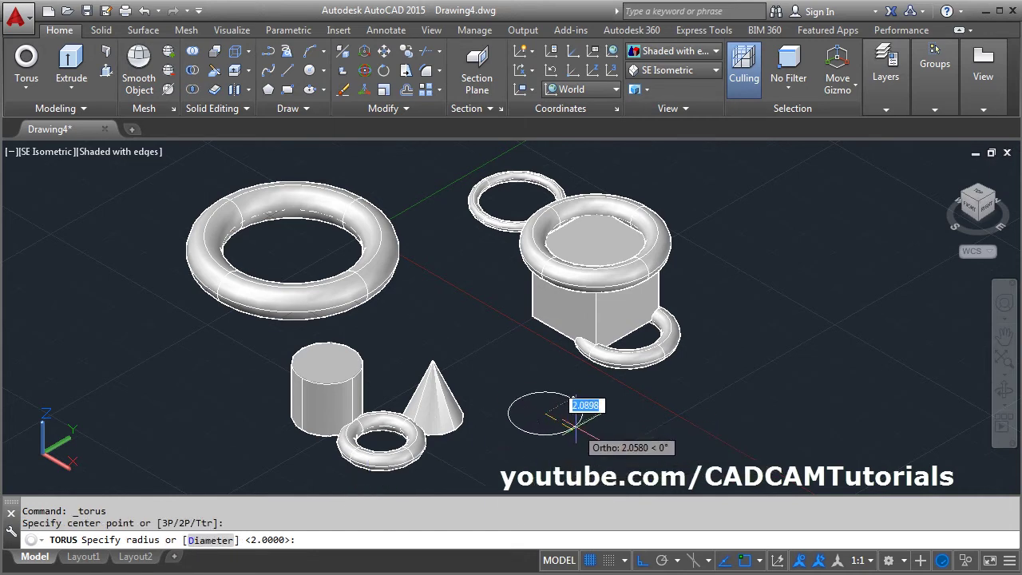
click(589, 436)
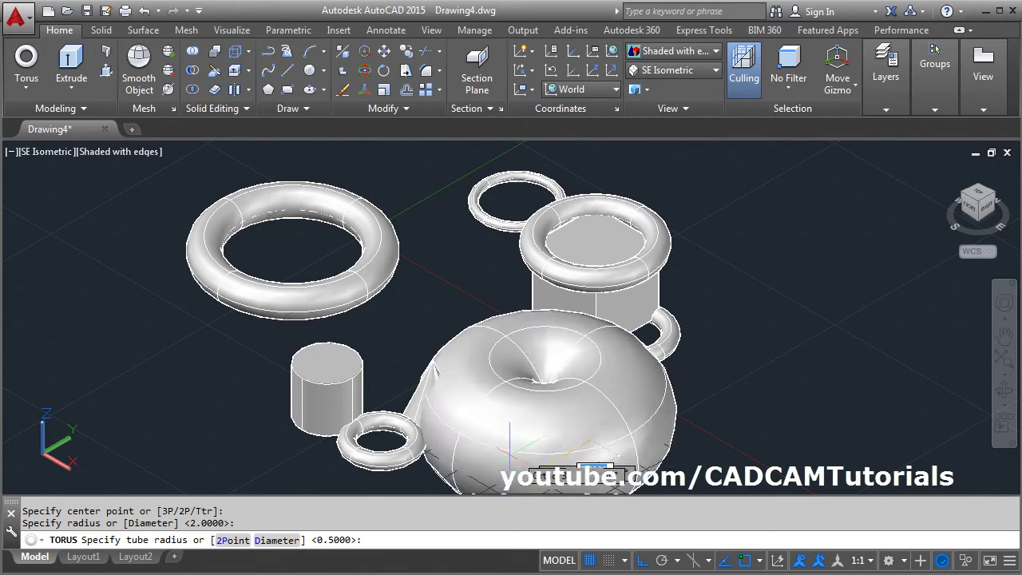
click(225, 543)
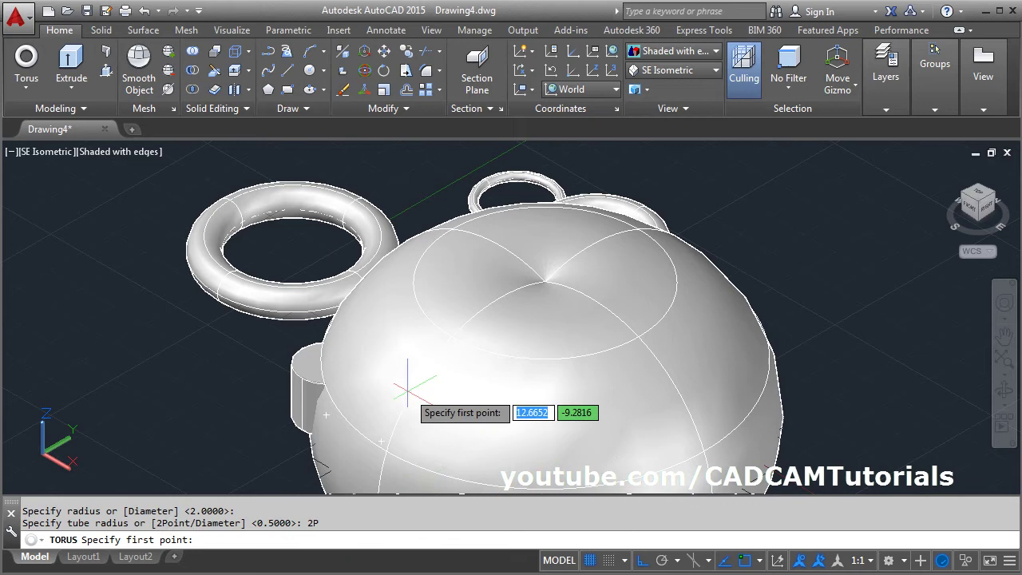
scroll(347, 386, up, 1)
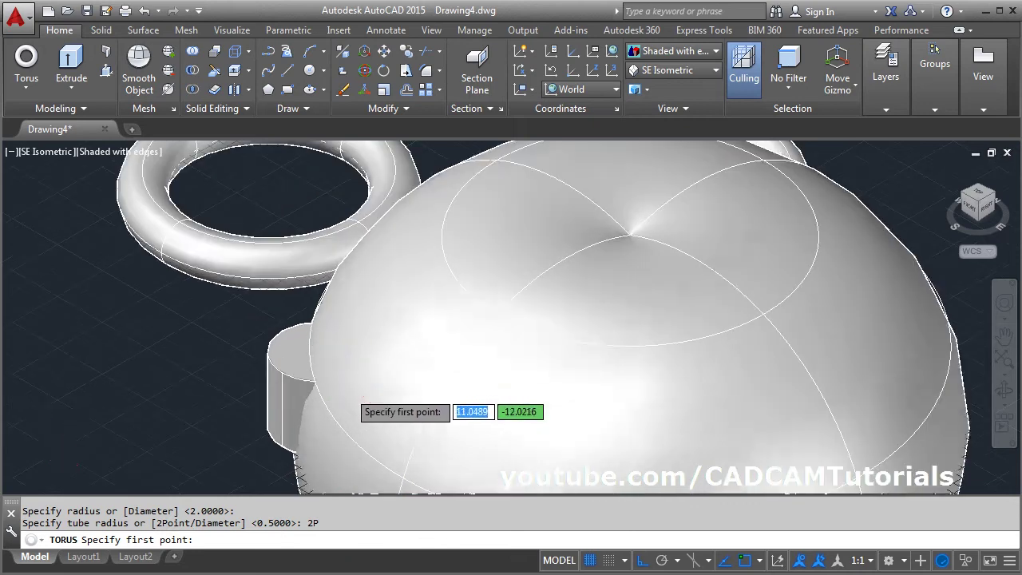
click(317, 352)
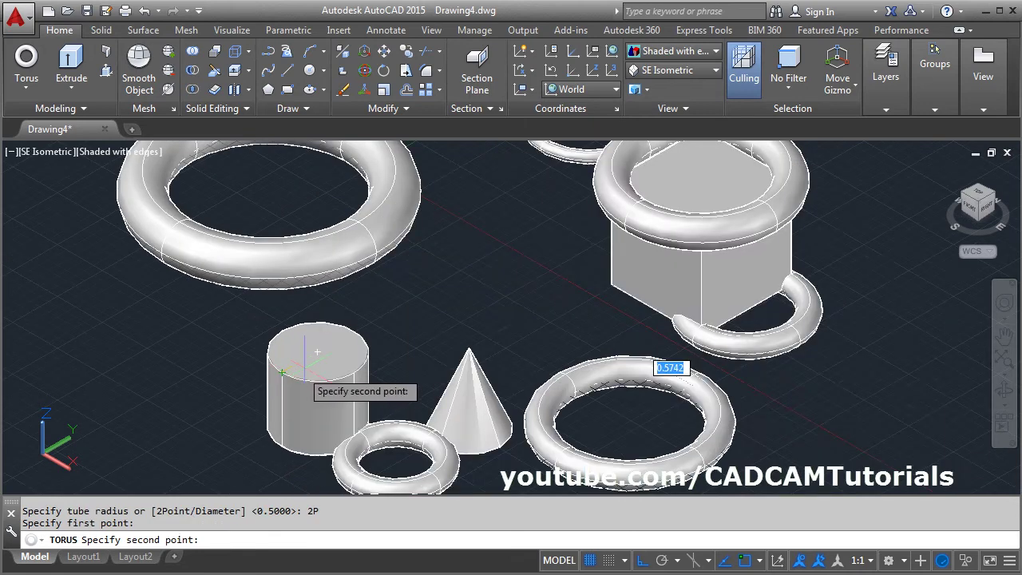
click(692, 381)
middle_click(479, 329)
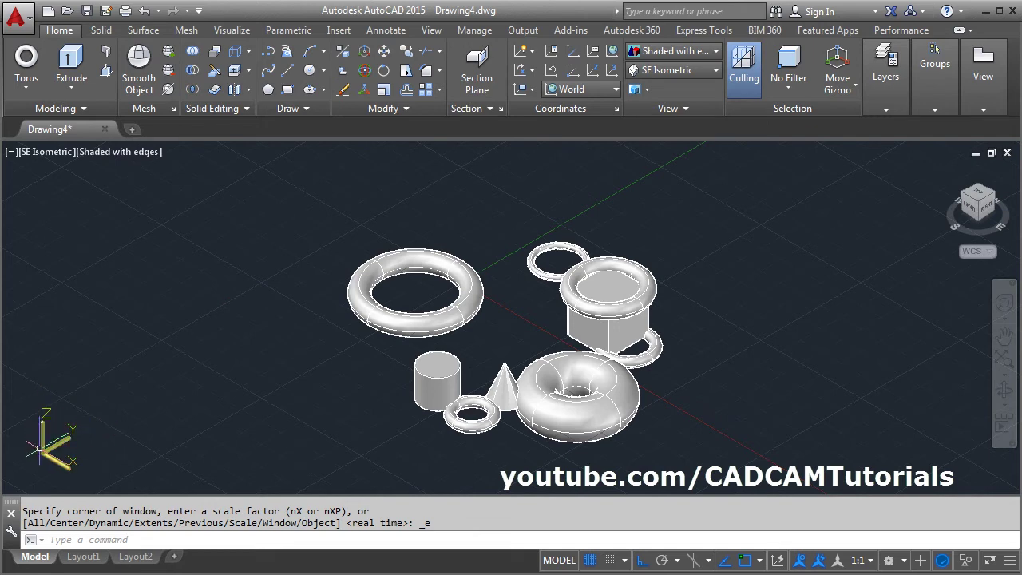
Step: Set the UCS to Right and draw an upright torus with tube radius 1
click(584, 90)
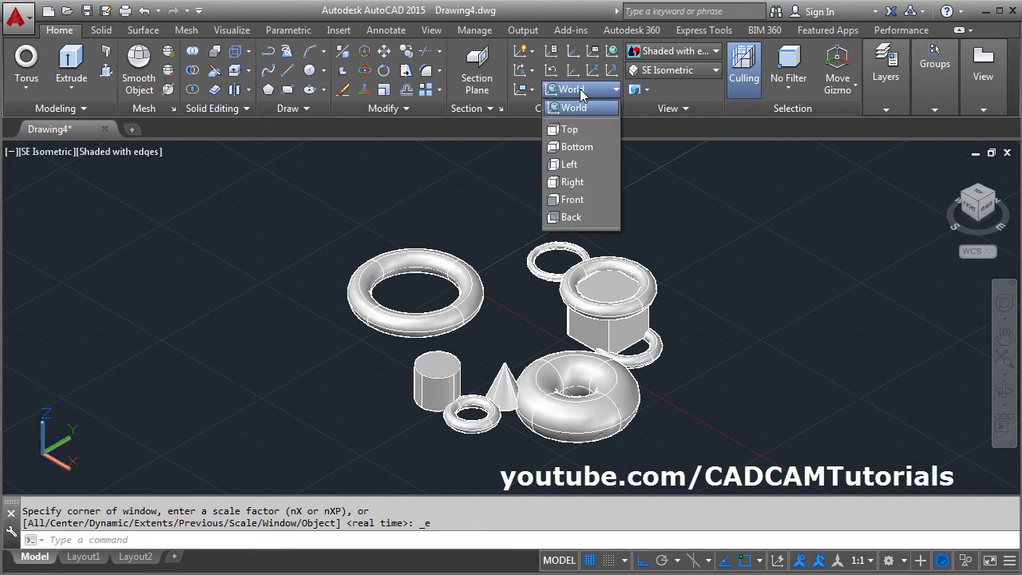
click(568, 182)
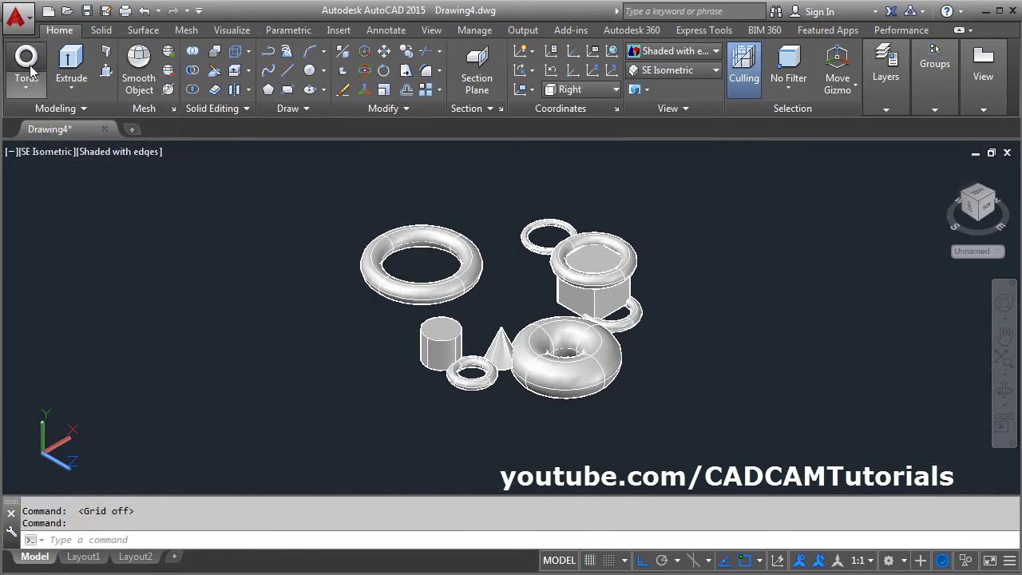
click(26, 64)
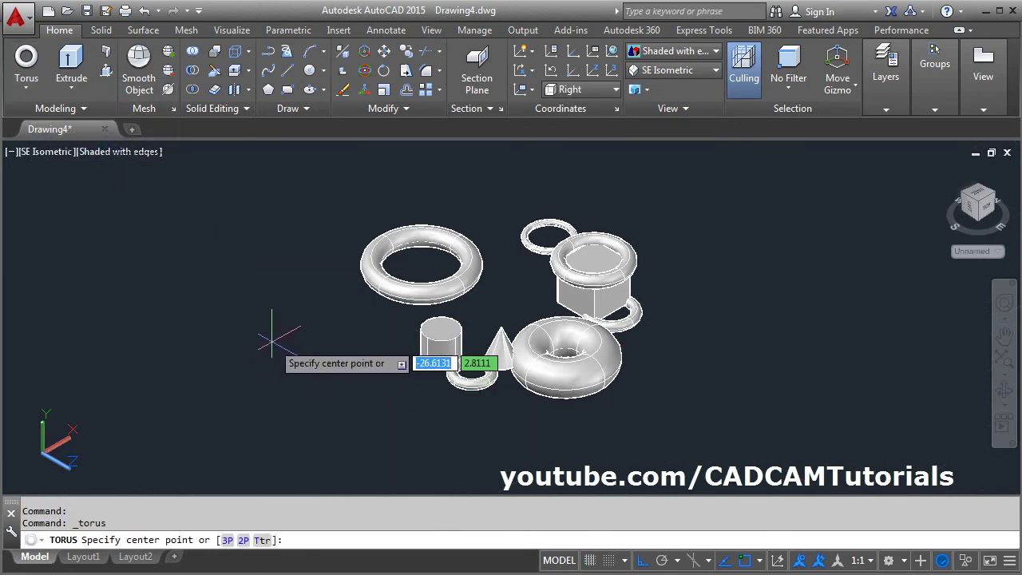
click(272, 340)
click(288, 351)
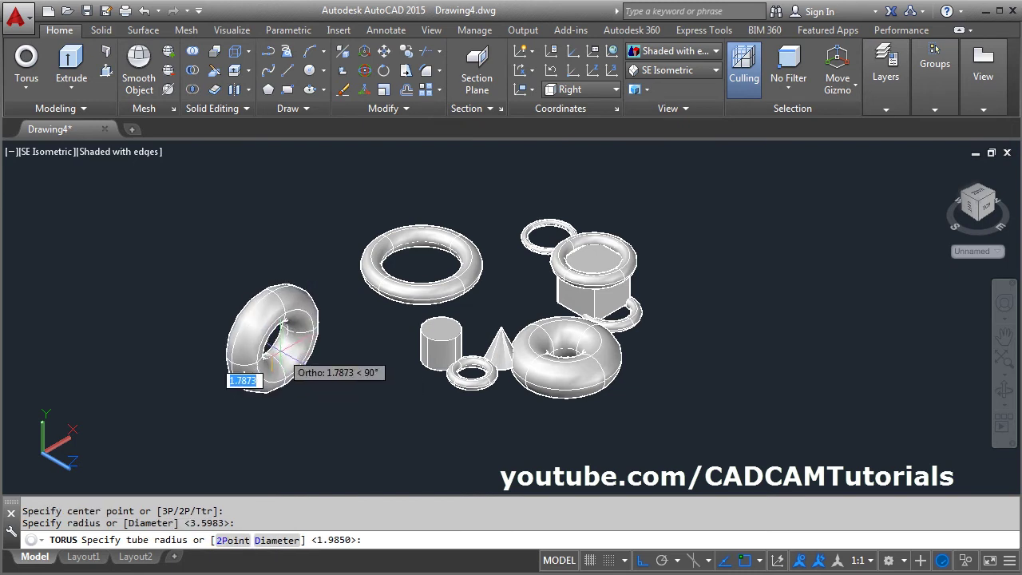
text(1)
key(Return)
middle_drag(386, 384, 381, 331)
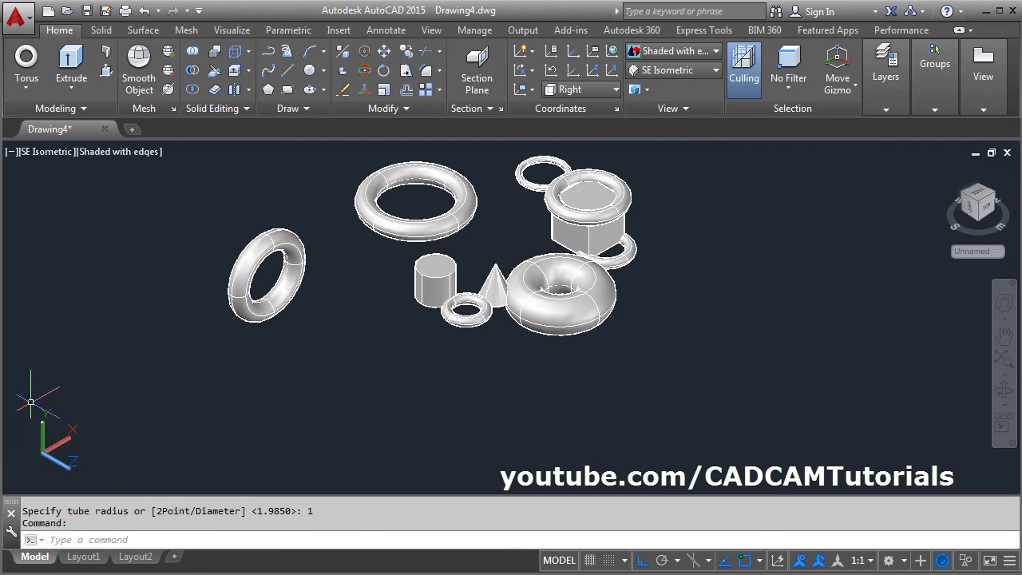
Step: Set the UCS to Front and draw another upright torus with tube radius 1
click(590, 90)
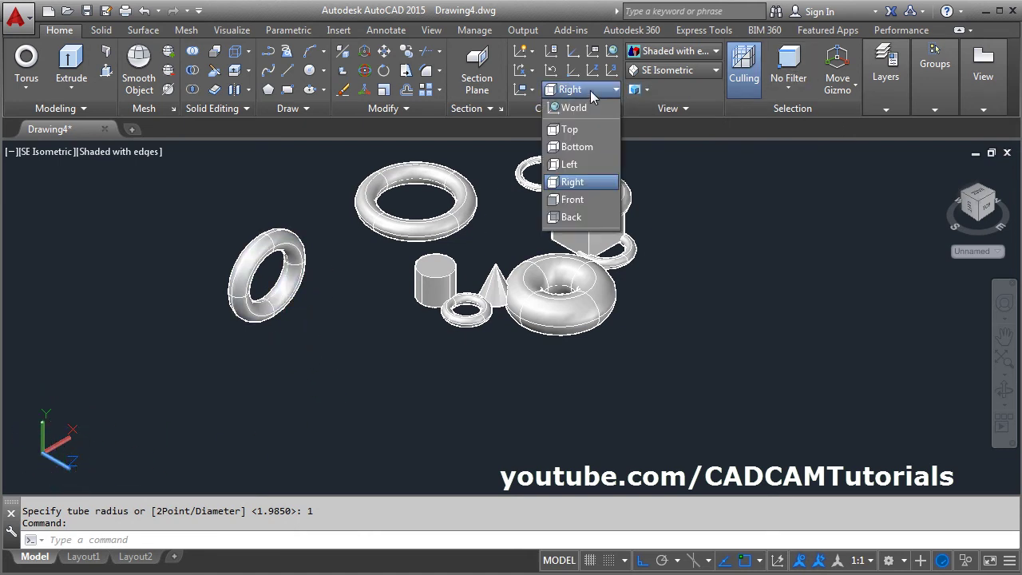
click(572, 200)
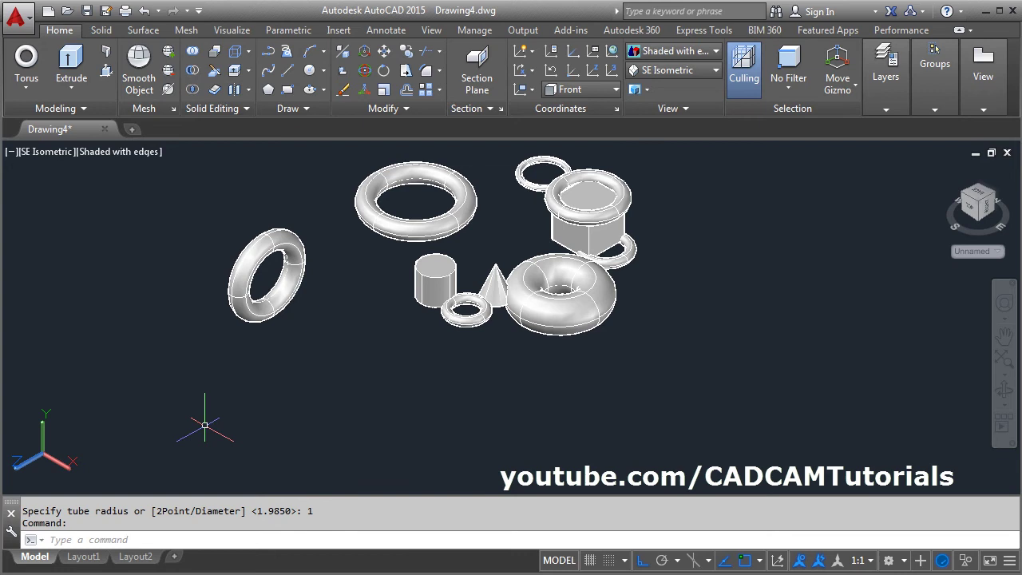
click(26, 68)
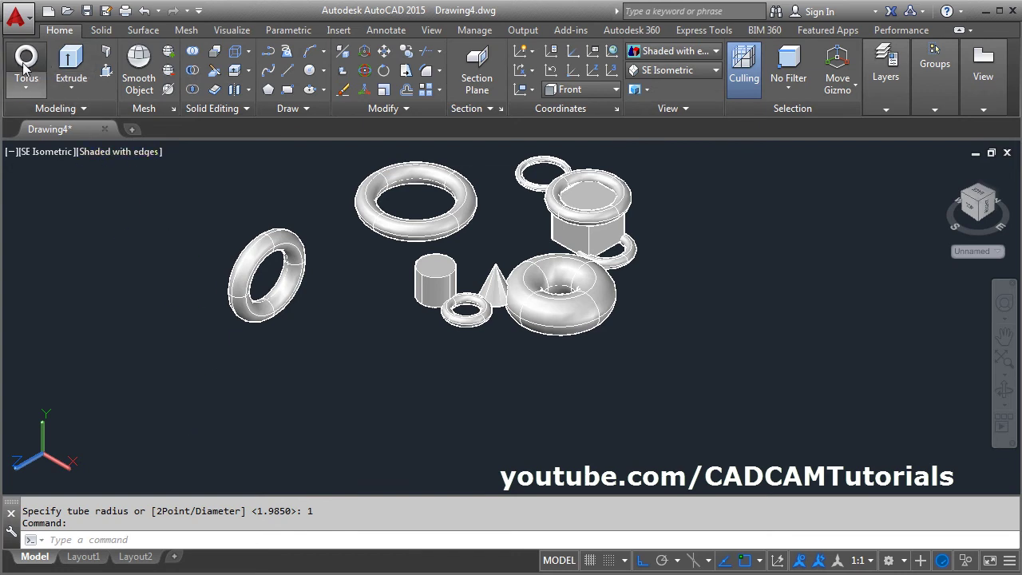
click(375, 346)
click(409, 371)
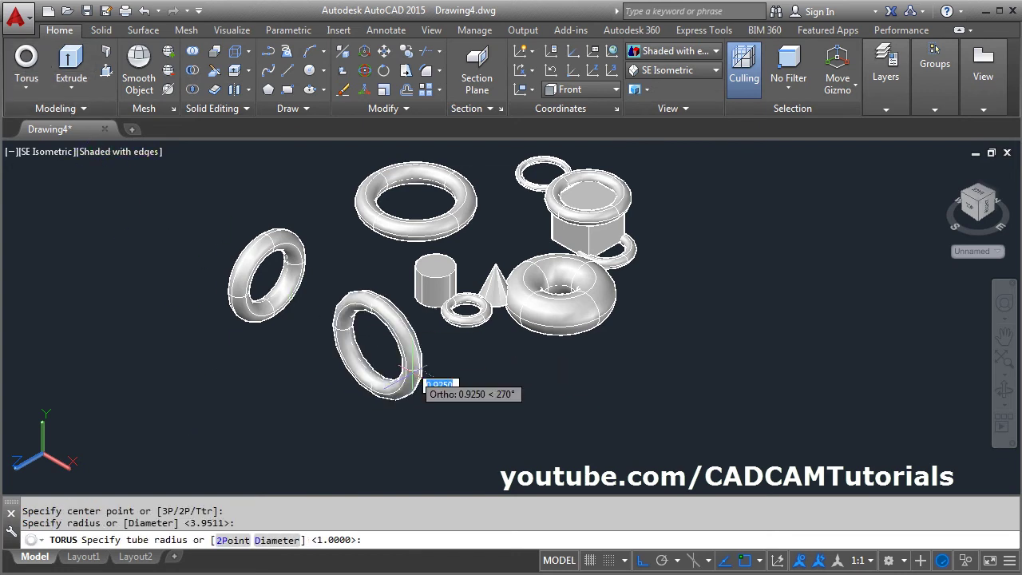
click(409, 369)
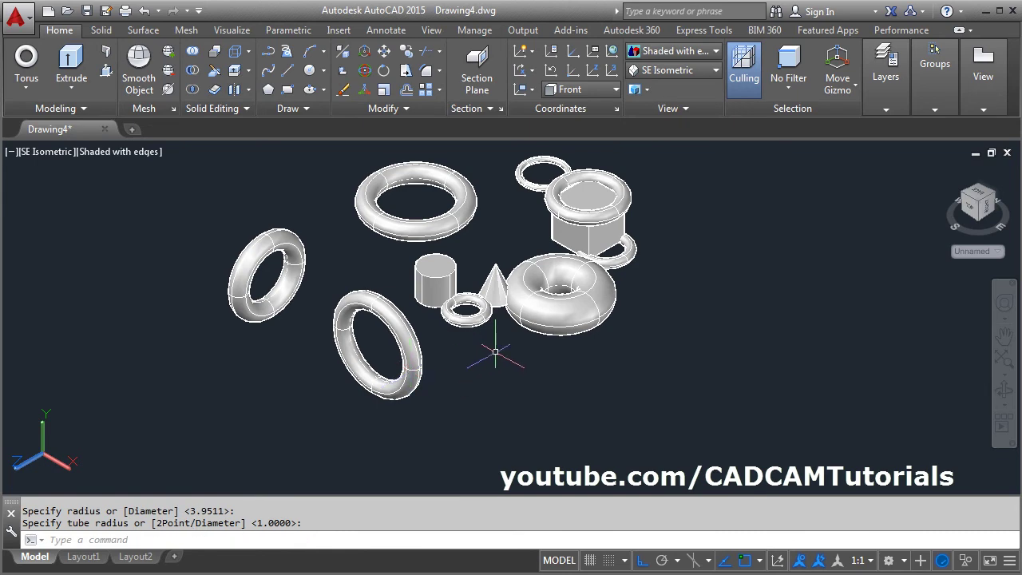
scroll(633, 276, down, 3)
Step: Zoom to fit all solids and colour the top torus yellow via Quick Properties
double_click(633, 276)
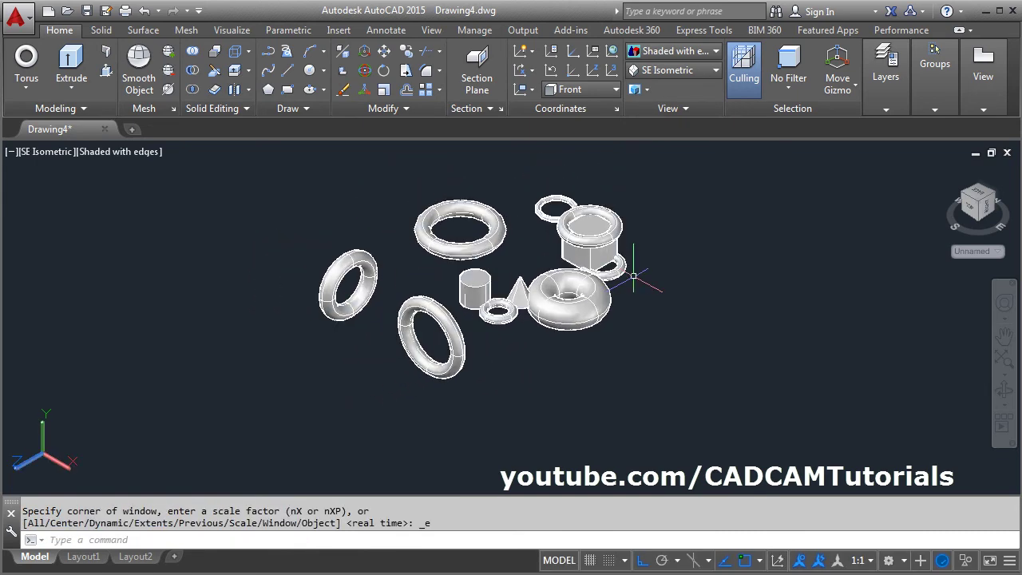
click(402, 272)
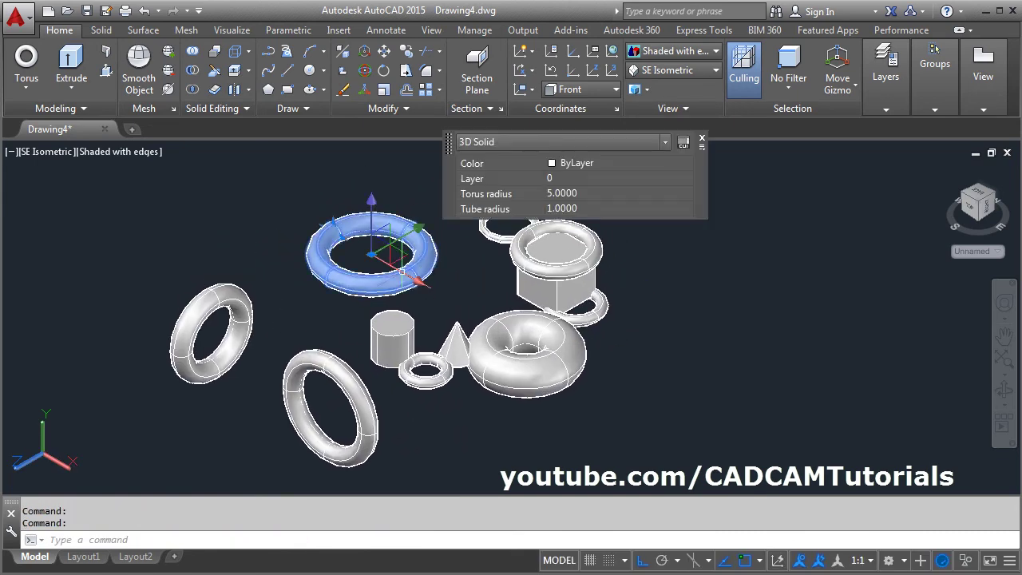
click(600, 165)
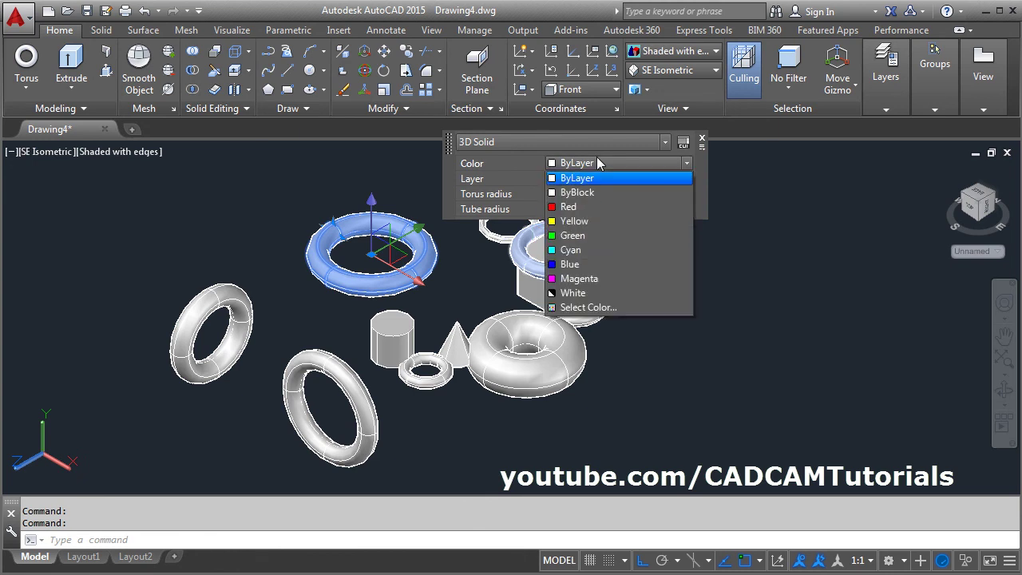
click(576, 221)
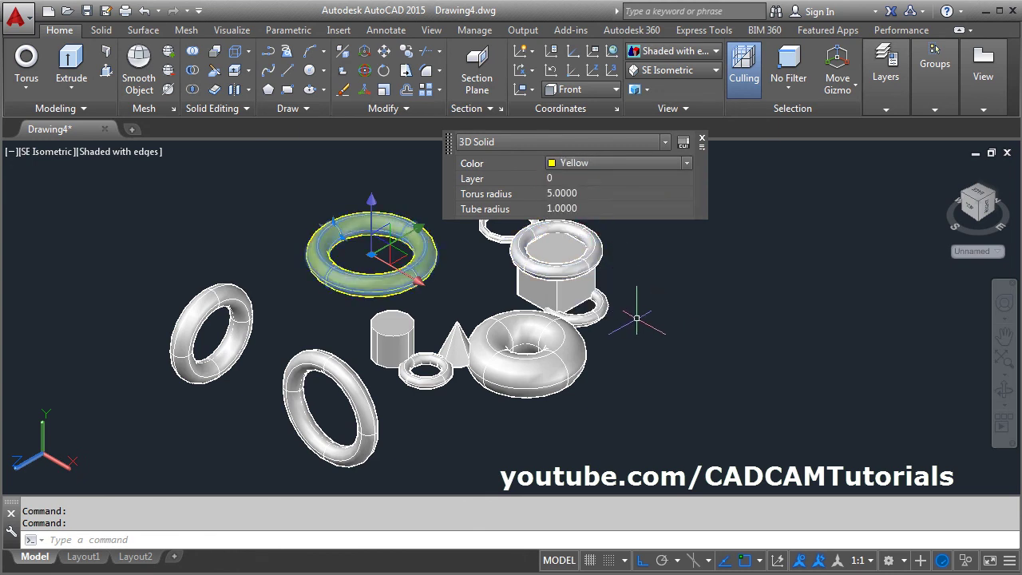
key(Escape)
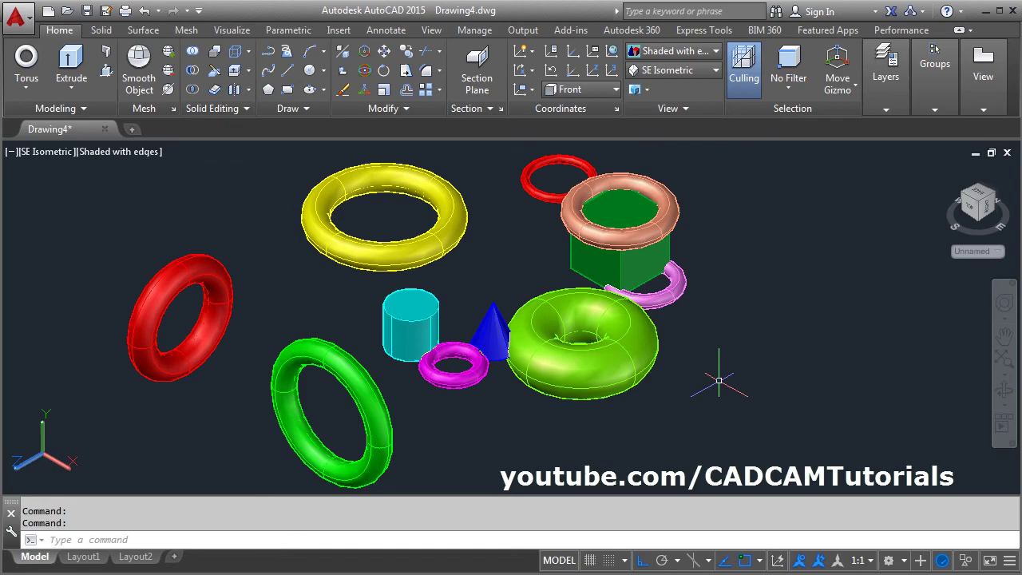